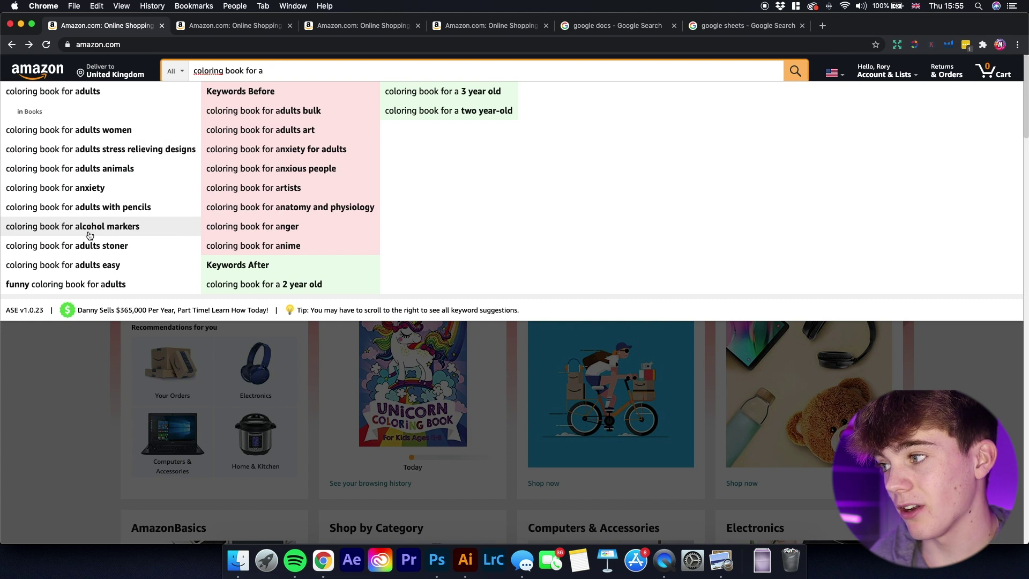
Check the results for 'coloring book for anxiety', then return to the Amazon homepage.
{"action": "left_click", "coordinate": [79, 188]}
{"action": "scroll", "coordinate": [425, 236], "scroll_direction": "down", "scroll_amount": 5}
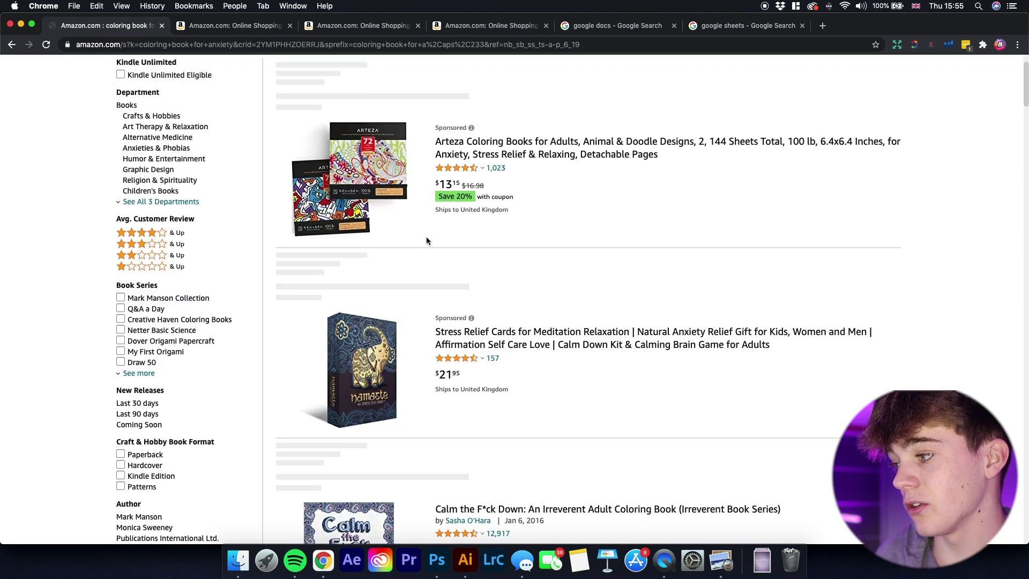
{"action": "scroll", "coordinate": [423, 240], "scroll_direction": "up", "scroll_amount": 5}
{"action": "left_click", "coordinate": [13, 44]}
Search the suggestions 'coloring book for adults easy' and 'coloring book for adults nature'.
{"action": "left_click", "coordinate": [282, 72]}
{"action": "type", "text": "co"}
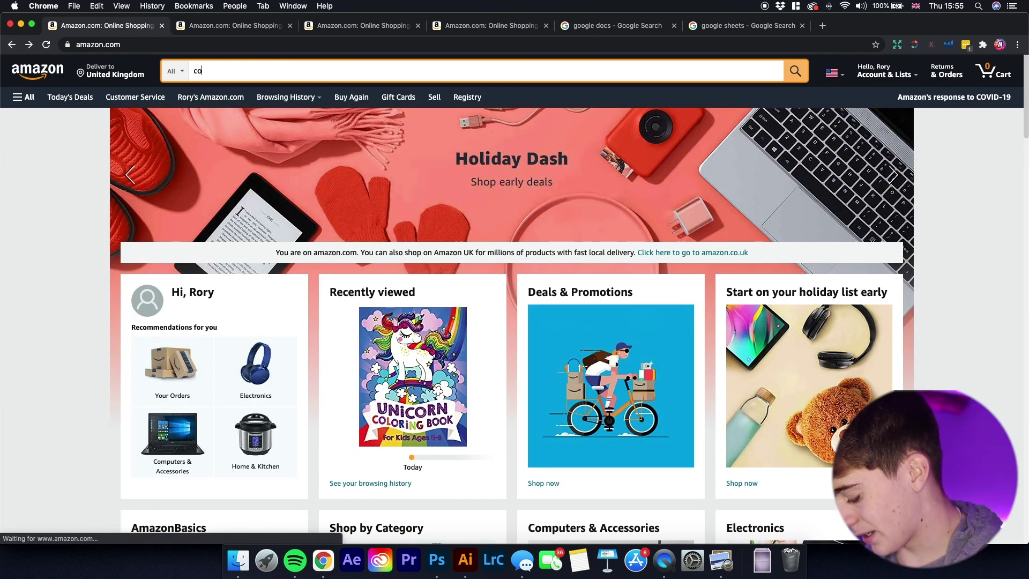
{"action": "type", "text": "loring book for "}
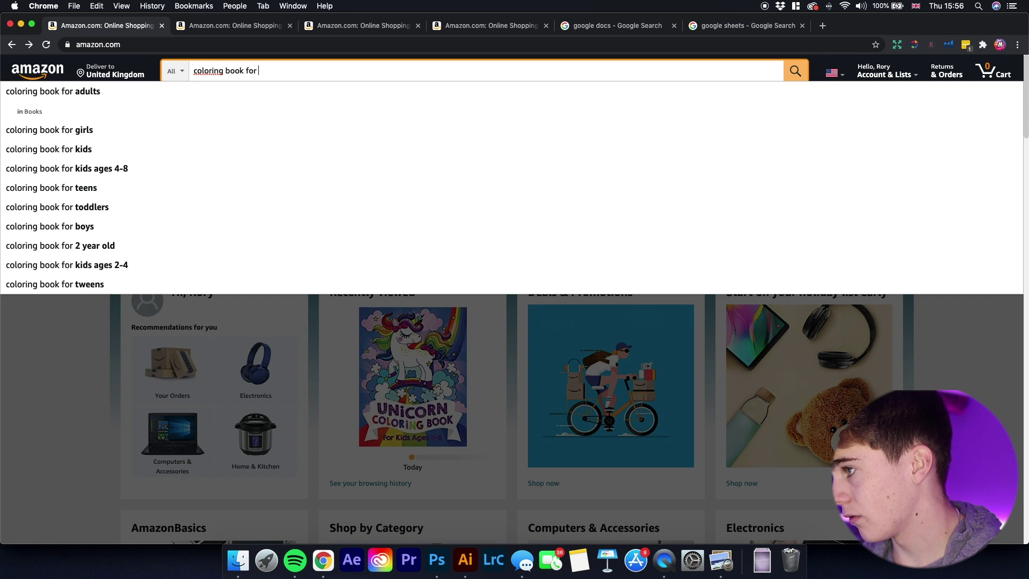
{"action": "type", "text": "a"}
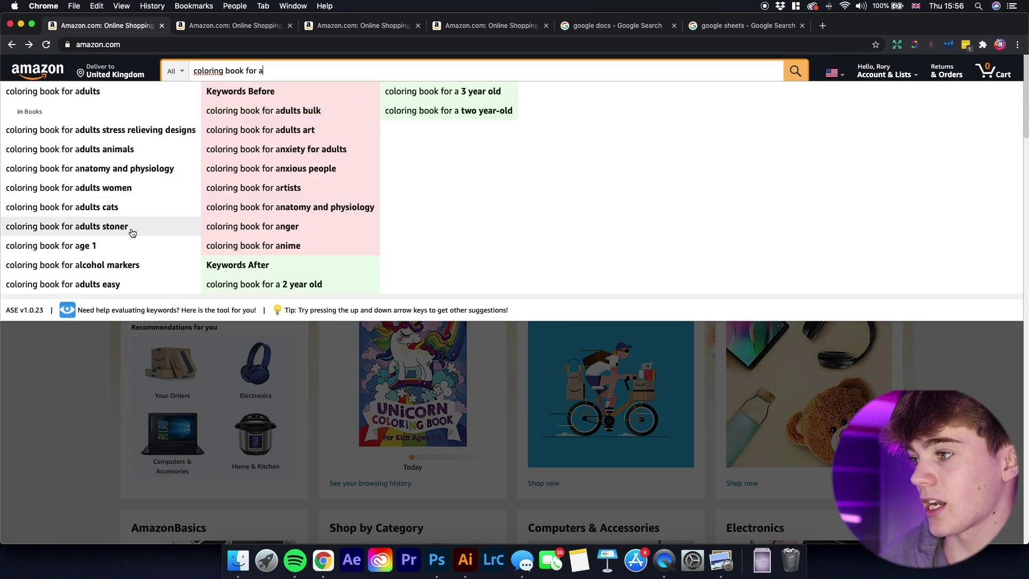
{"action": "left_click", "coordinate": [146, 284]}
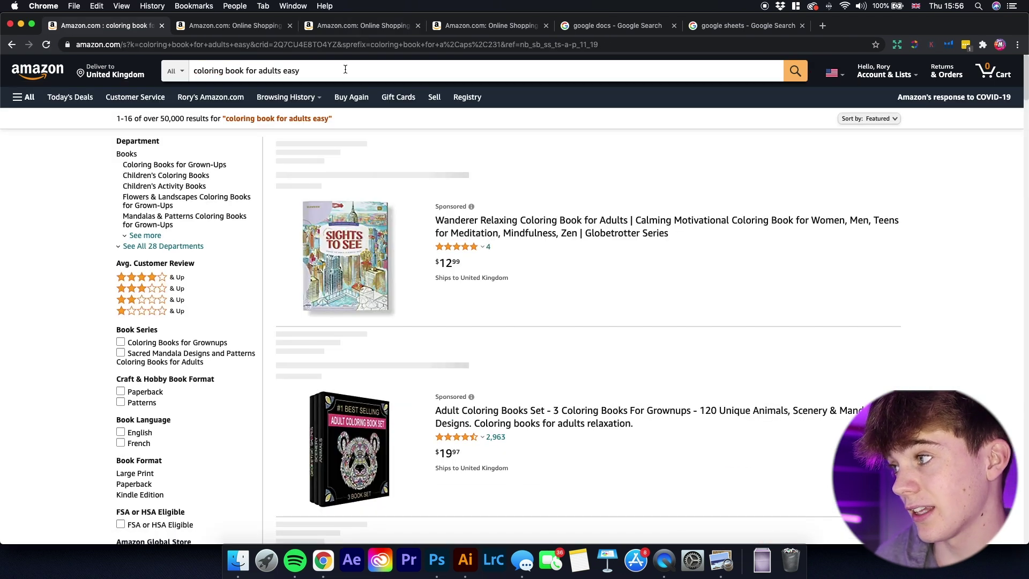
{"action": "left_click_drag", "start_coordinate": [301, 70], "coordinate": [265, 75]}
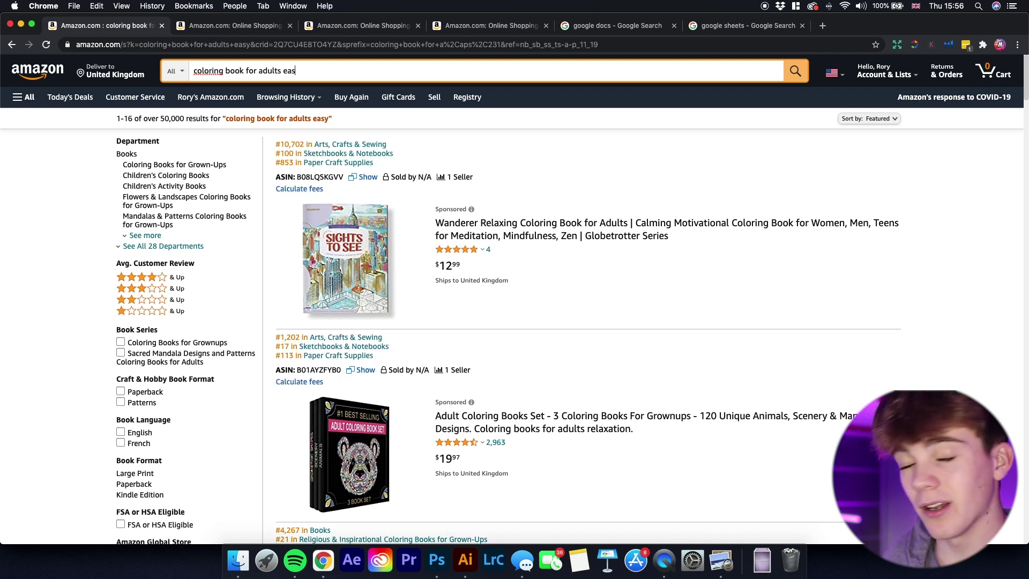
{"action": "key", "text": "BackSpace"}
{"action": "key", "text": "BackSpace"}
{"action": "key", "text": "BackSpace"}
{"action": "key", "text": "BackSpace"}
{"action": "key", "text": "BackSpace"}
{"action": "key", "text": "BackSpace"}
{"action": "key", "text": "BackSpace"}
{"action": "key", "text": "BackSpace"}
{"action": "key", "text": "BackSpace"}
{"action": "key", "text": "BackSpace"}
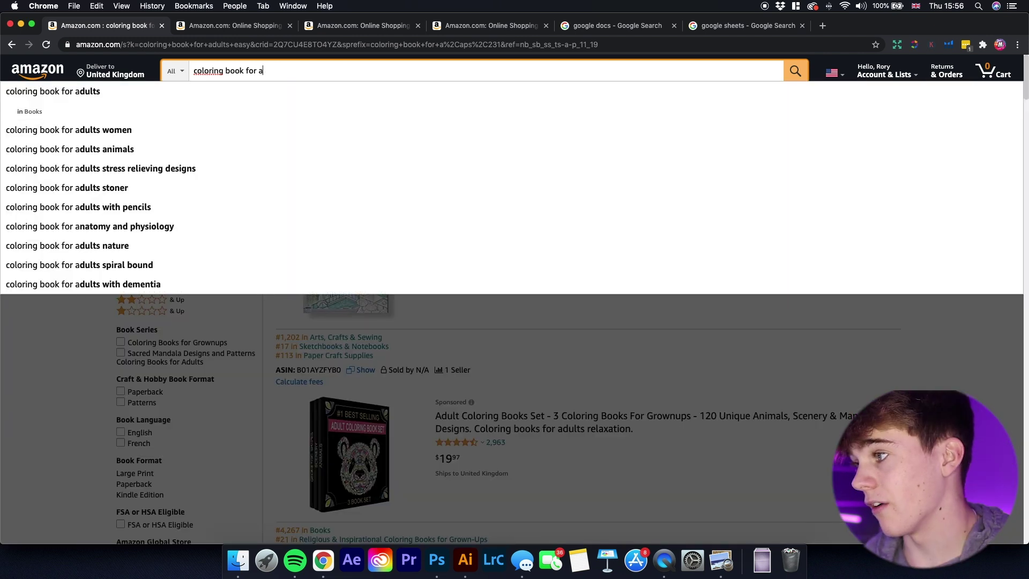
{"action": "left_click", "coordinate": [102, 246]}
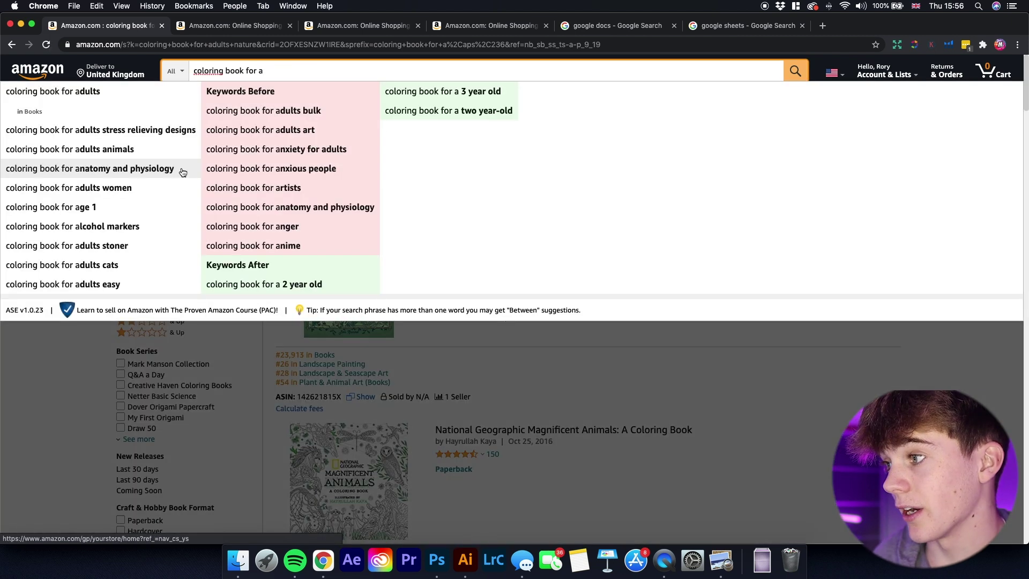
Browse the 'coloring book for anatomy and physiology' results and their best-seller ranks.
{"action": "left_click", "coordinate": [181, 167]}
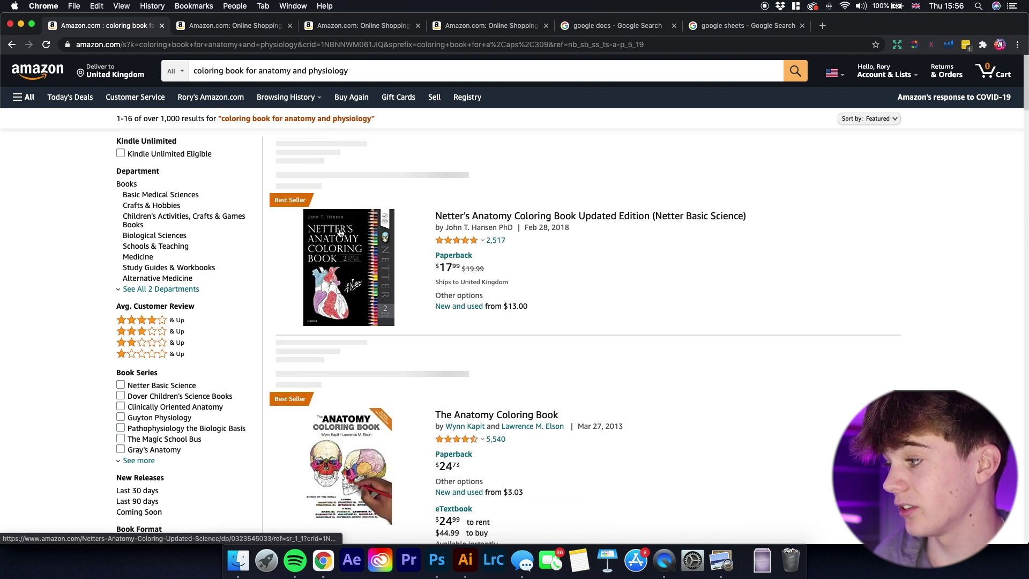
{"action": "scroll", "coordinate": [339, 232], "scroll_direction": "down", "scroll_amount": 5}
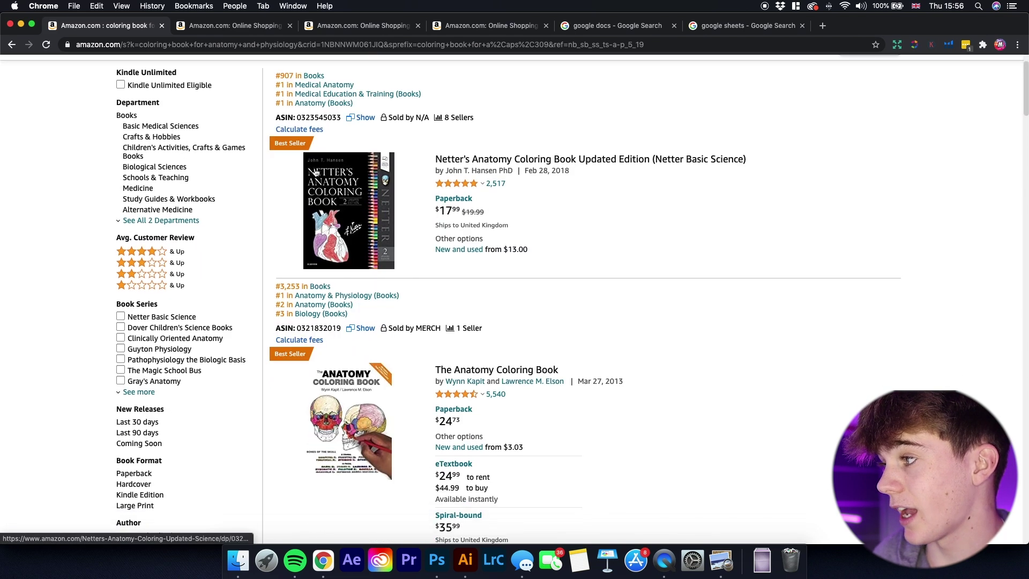
{"action": "scroll", "coordinate": [338, 213], "scroll_direction": "up", "scroll_amount": 5}
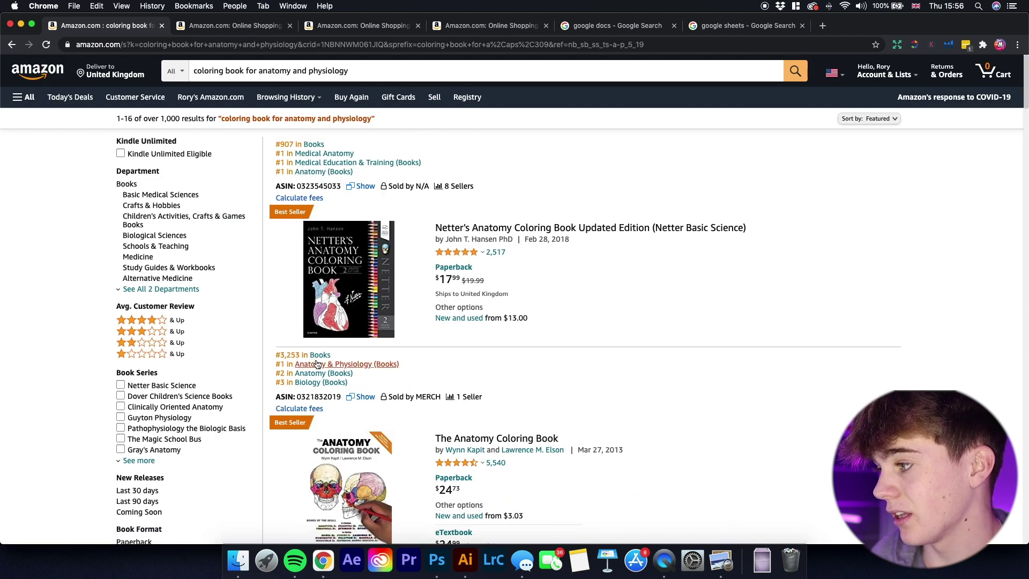
{"action": "scroll", "coordinate": [317, 364], "scroll_direction": "down", "scroll_amount": 7}
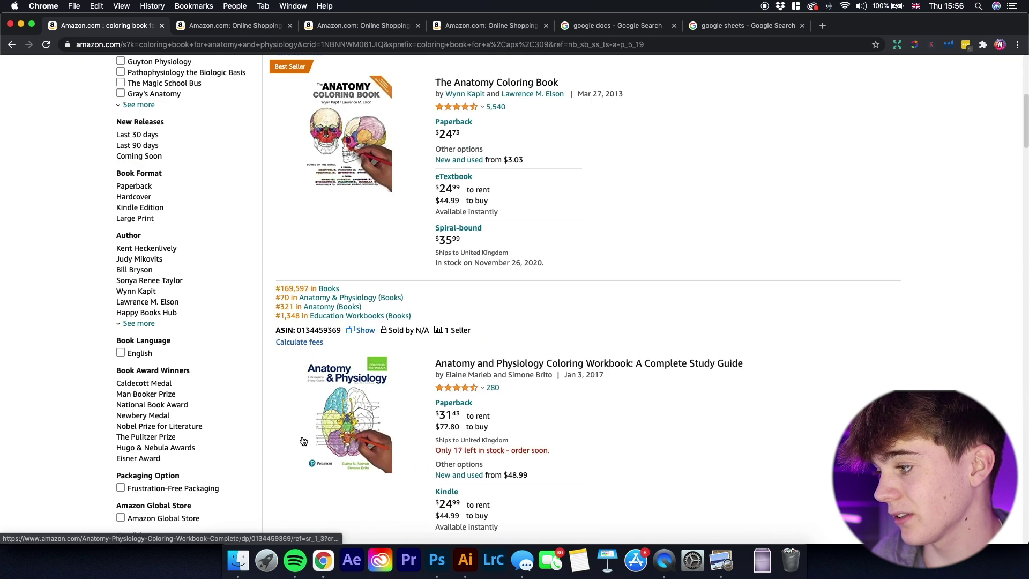
{"action": "scroll", "coordinate": [303, 441], "scroll_direction": "down", "scroll_amount": 4}
{"action": "scroll", "coordinate": [321, 144], "scroll_direction": "up", "scroll_amount": 7}
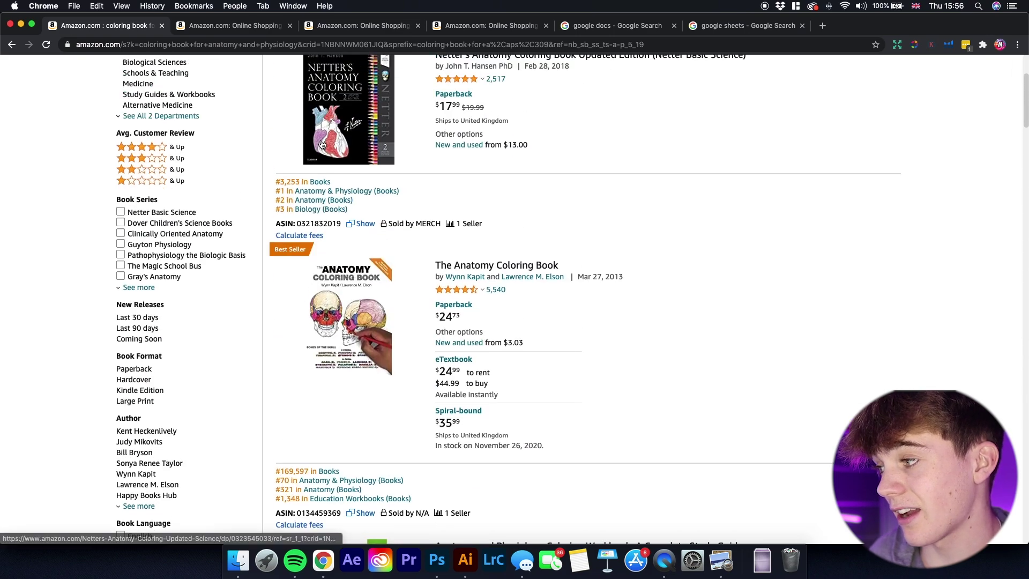
{"action": "scroll", "coordinate": [321, 144], "scroll_direction": "up", "scroll_amount": 3}
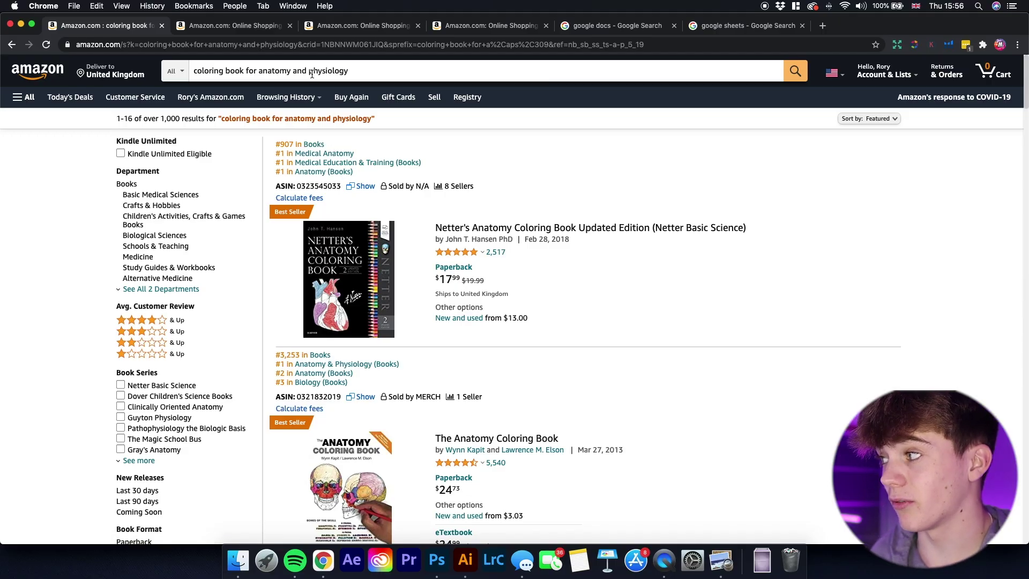
{"action": "left_click", "coordinate": [612, 29]}
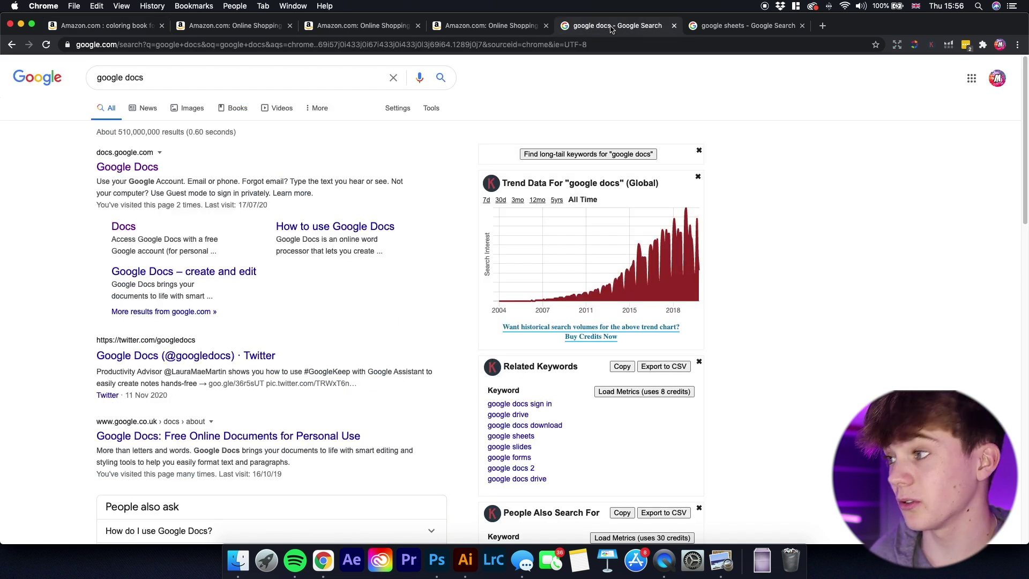
Create a blank Google Doc and paste 'coloring book for anatomy and physiology' into it.
{"action": "left_click", "coordinate": [149, 176]}
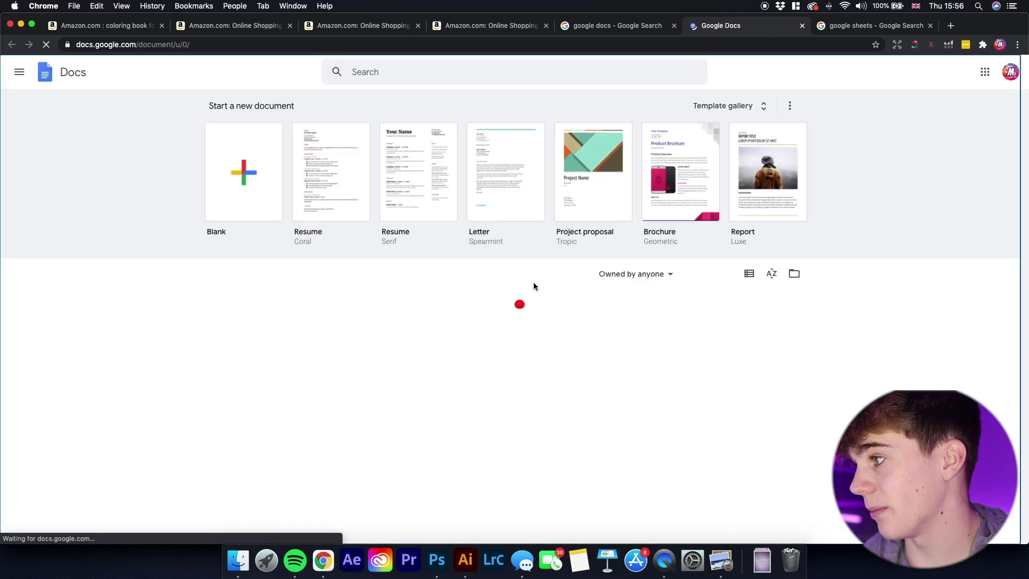
{"action": "left_click", "coordinate": [244, 171]}
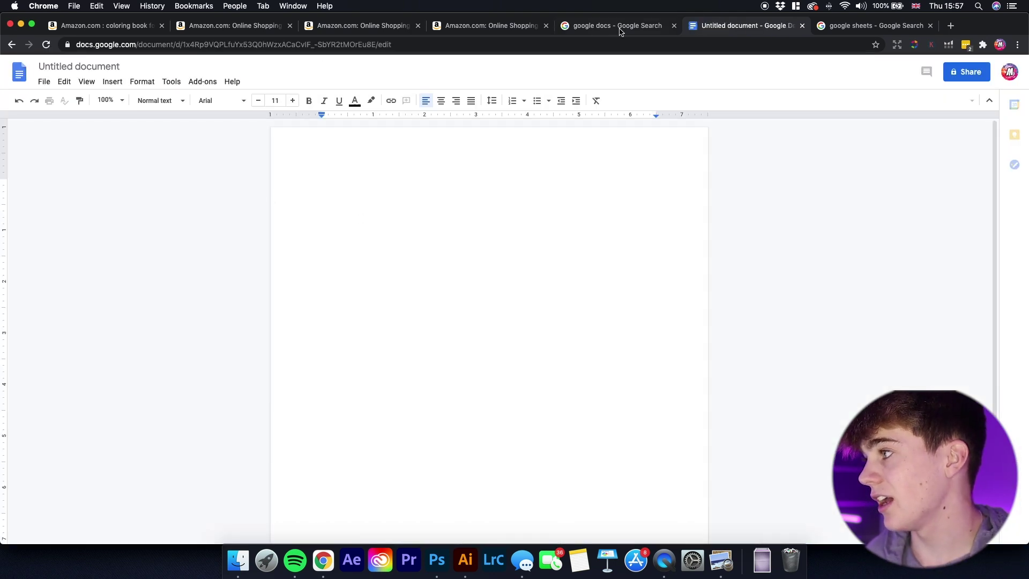
{"action": "left_click", "coordinate": [513, 29]}
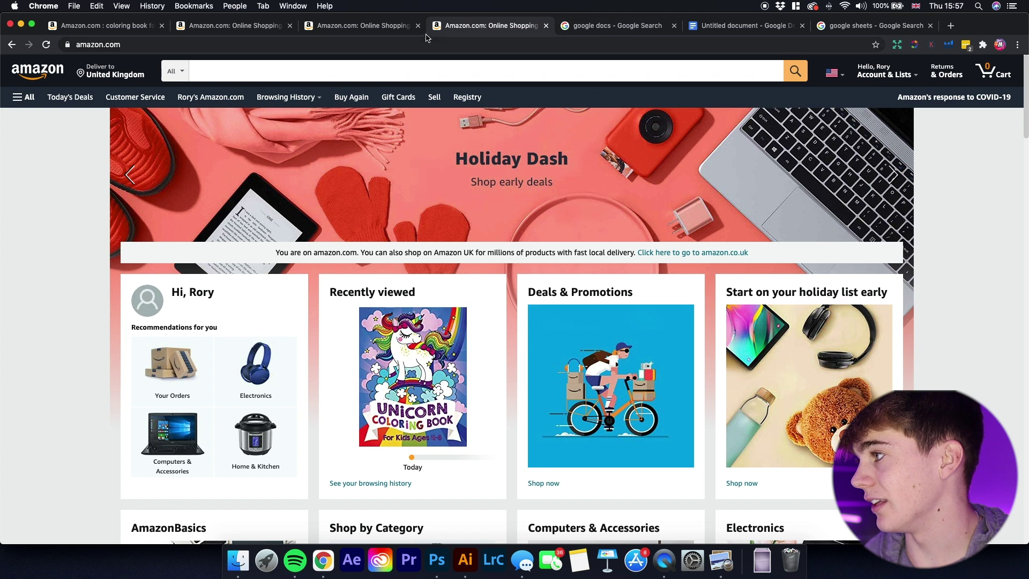
{"action": "left_click", "coordinate": [365, 32]}
{"action": "left_click", "coordinate": [123, 25]}
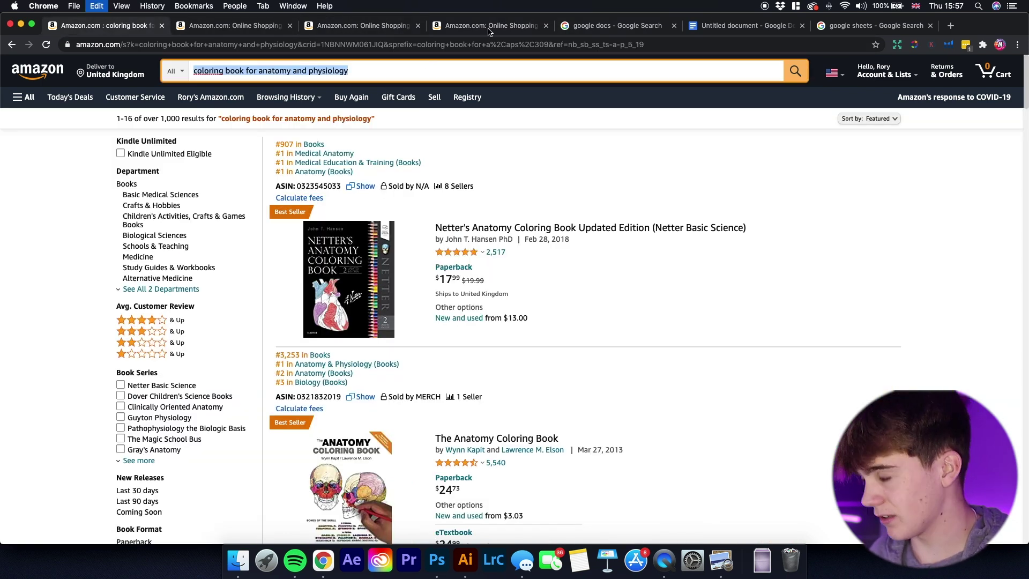
{"action": "left_click", "coordinate": [710, 27]}
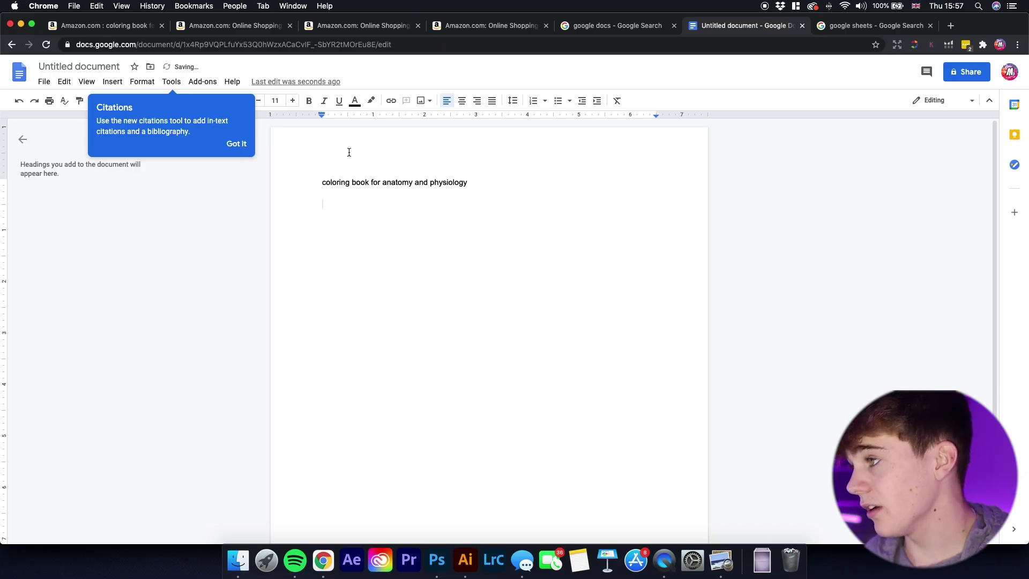
{"action": "left_click", "coordinate": [112, 29]}
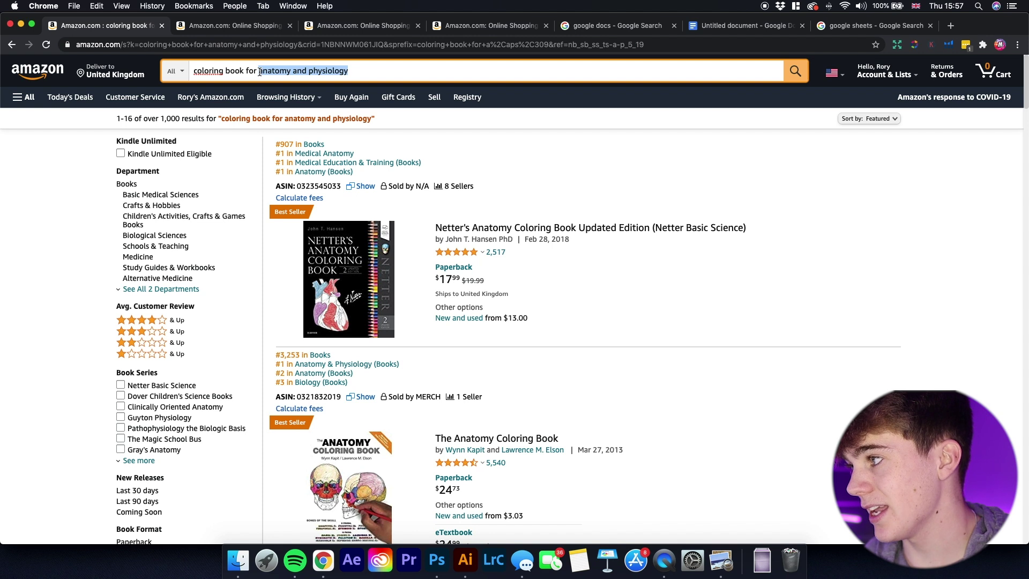
Try the suggestions 'coloring book for babies' and 'coloring book for big kids'.
{"action": "type", "text": "book for b"}
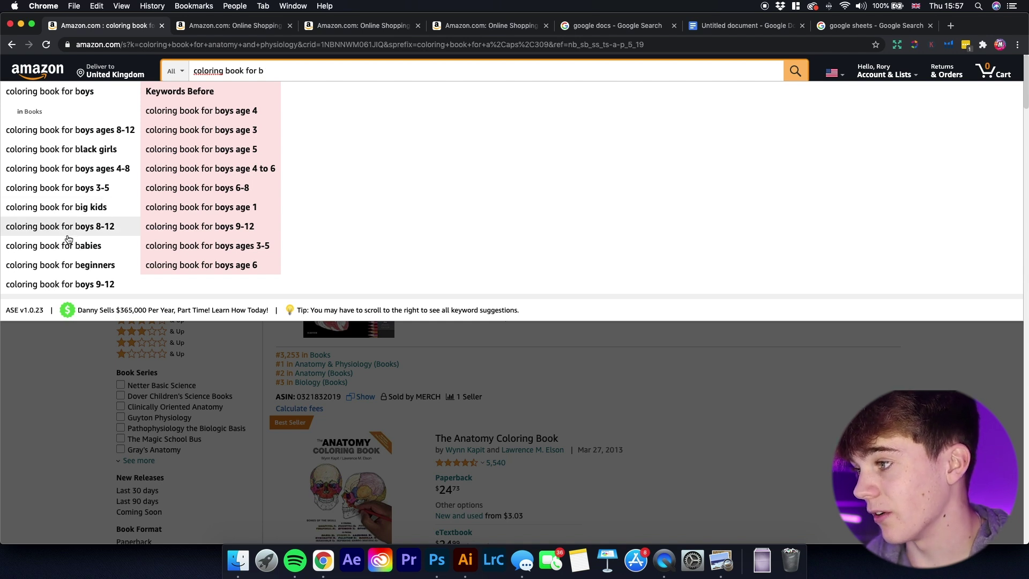
{"action": "left_click", "coordinate": [114, 247]}
{"action": "left_click_drag", "start_coordinate": [303, 69], "coordinate": [258, 70]}
{"action": "key", "text": "BackSpace"}
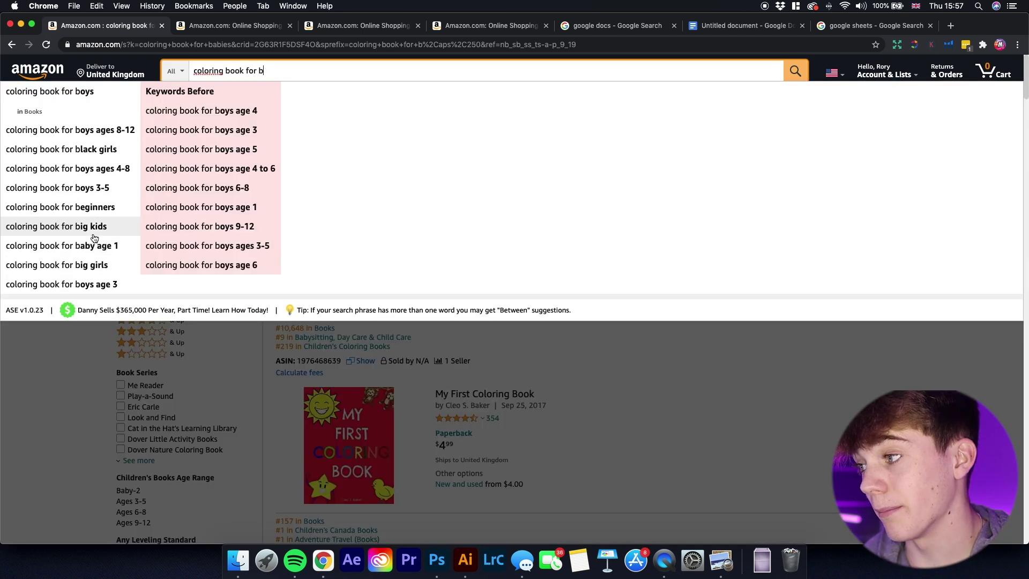
{"action": "left_click", "coordinate": [88, 227]}
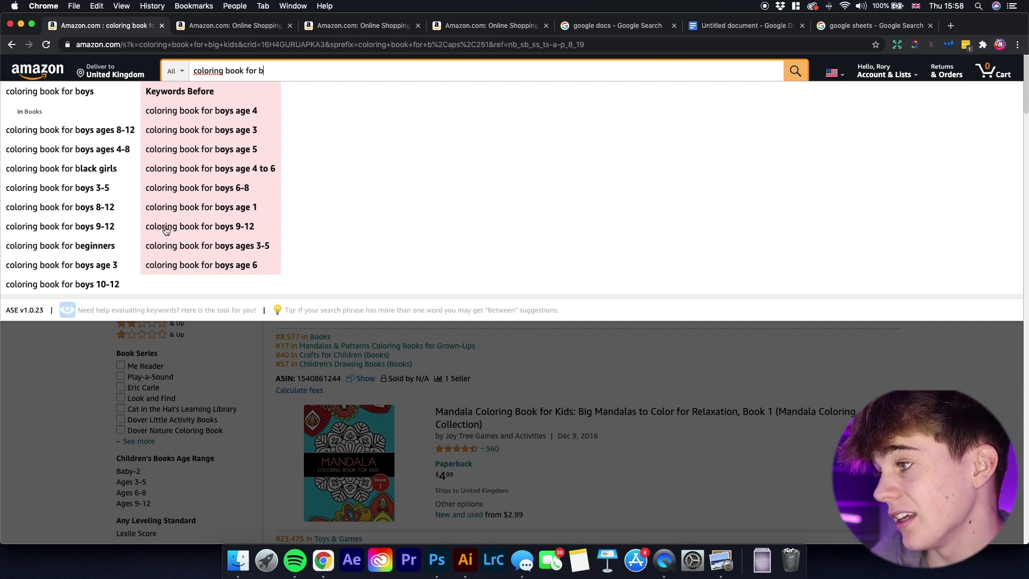
Open the 'coloring book for boys 9-12' results in a tab, then close that tab.
{"action": "left_click", "coordinate": [195, 231]}
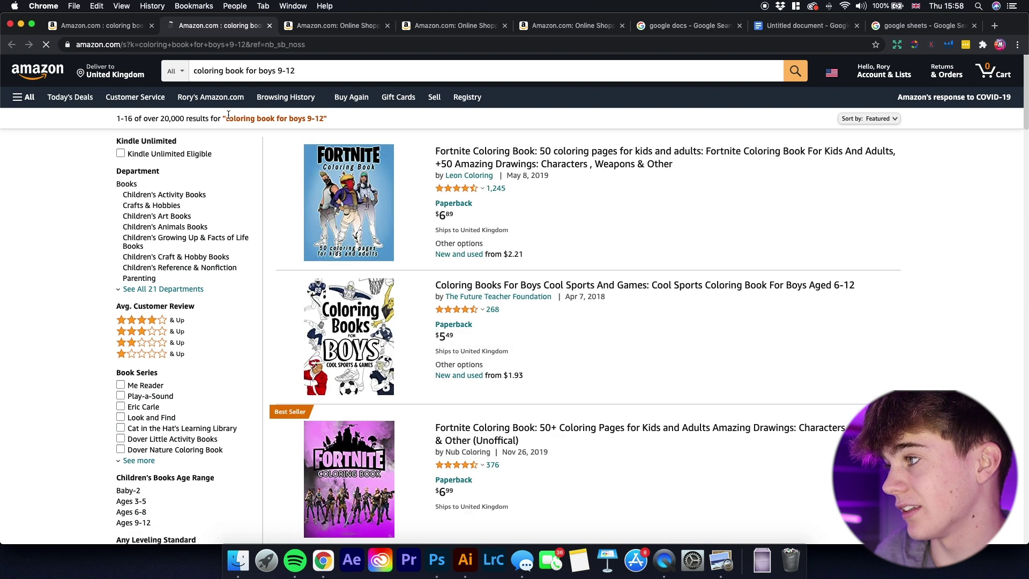
{"action": "key", "text": "super+w"}
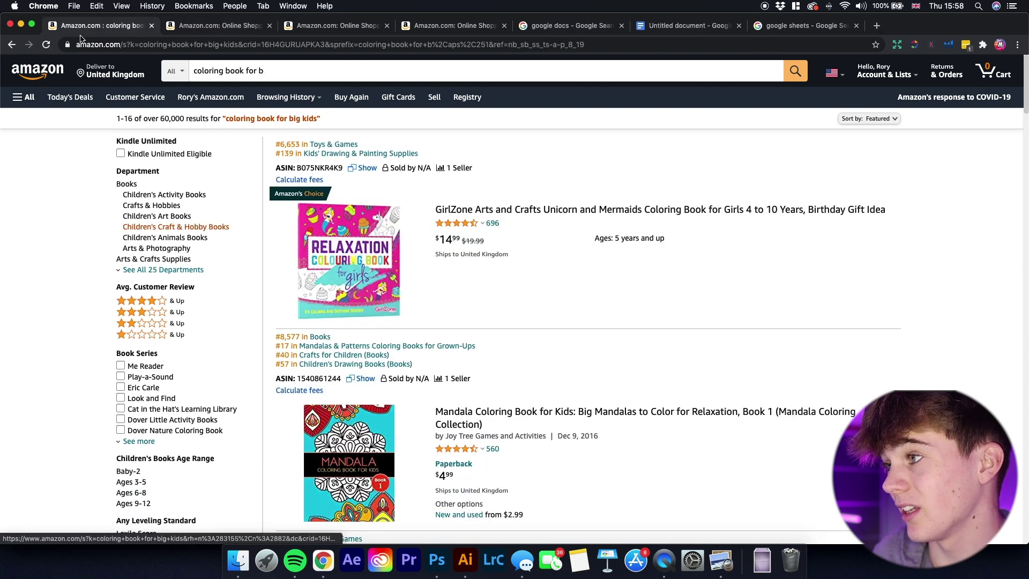
{"action": "left_click", "coordinate": [282, 74]}
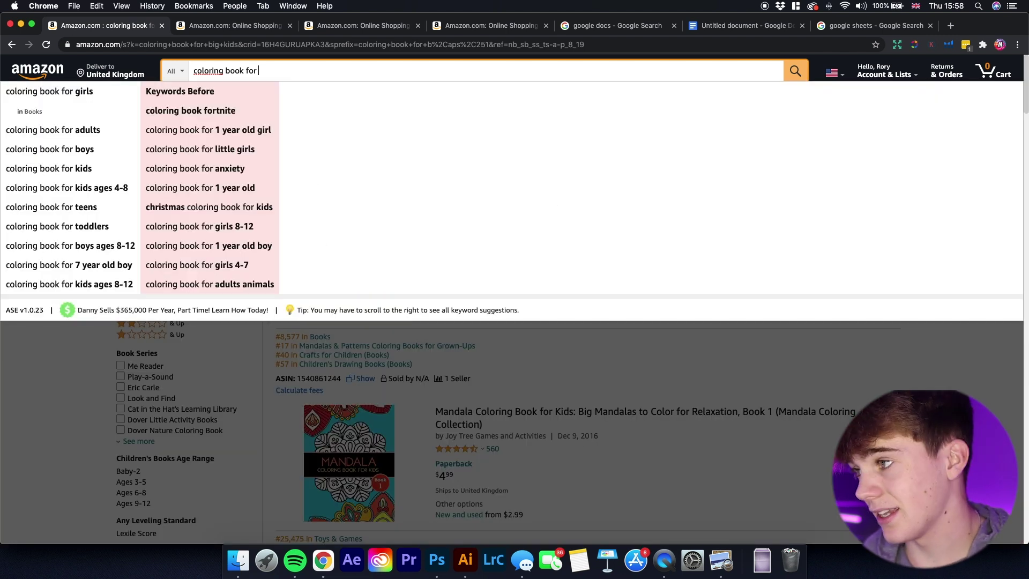
Search 'coloring book for college students' and review results like #College ranked #104,192.
{"action": "type", "text": "c"}
{"action": "left_click", "coordinate": [113, 129]}
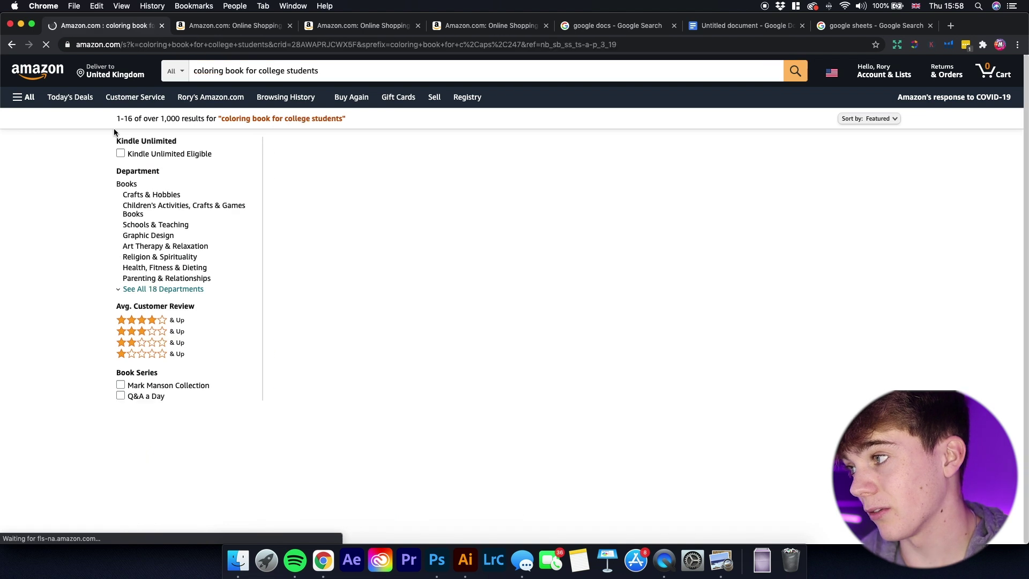
{"action": "scroll", "coordinate": [373, 228], "scroll_direction": "down", "scroll_amount": 1}
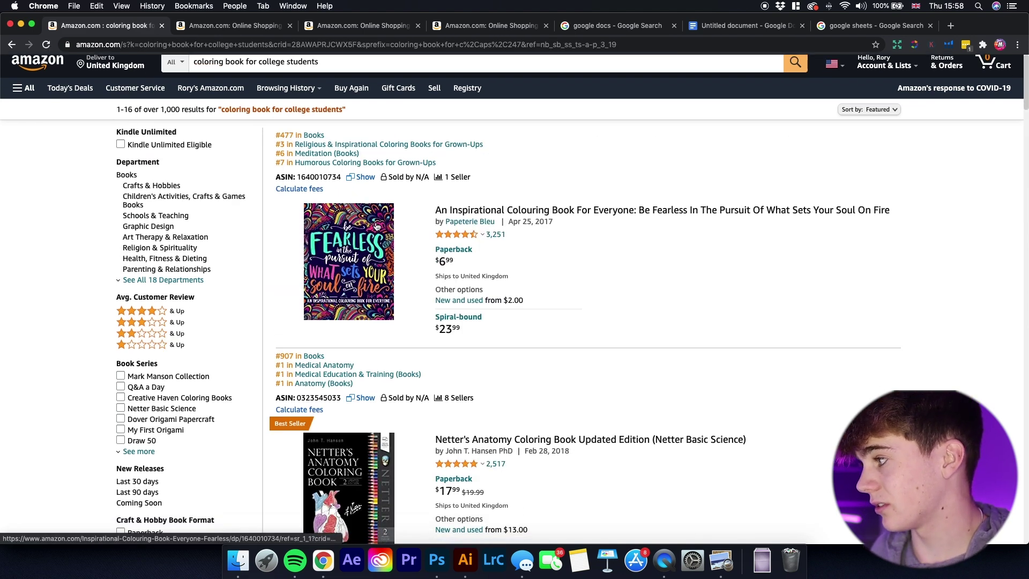
{"action": "scroll", "coordinate": [377, 227], "scroll_direction": "down", "scroll_amount": 10}
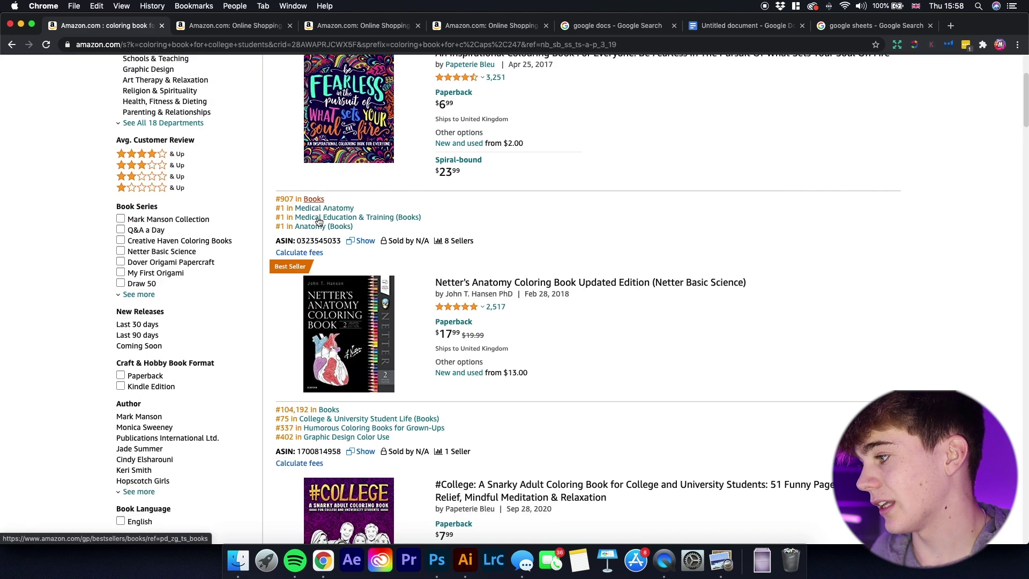
{"action": "scroll", "coordinate": [305, 137], "scroll_direction": "up", "scroll_amount": 5}
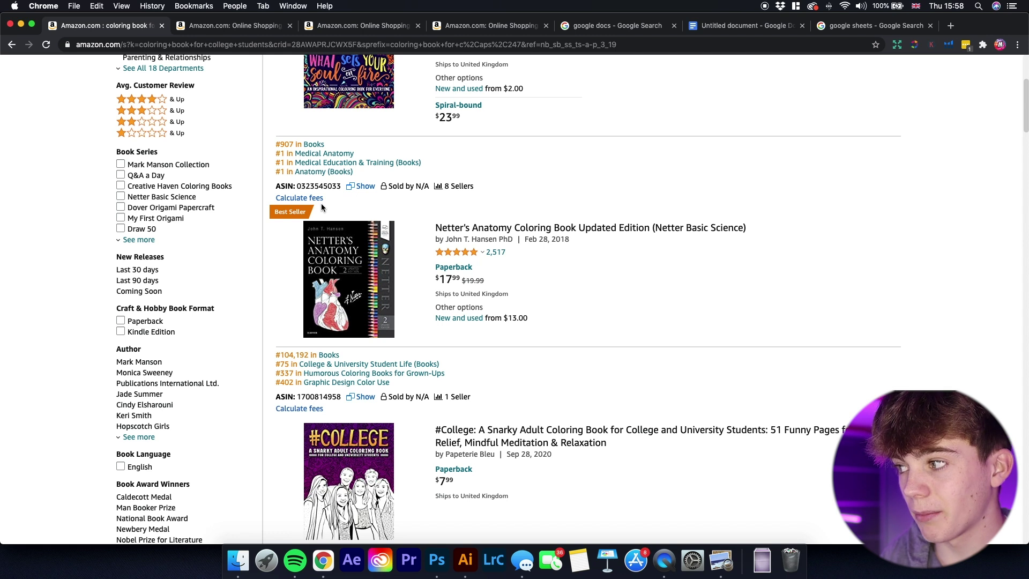
{"action": "scroll", "coordinate": [492, 279], "scroll_direction": "up", "scroll_amount": 3}
{"action": "scroll", "coordinate": [504, 189], "scroll_direction": "up", "scroll_amount": 3}
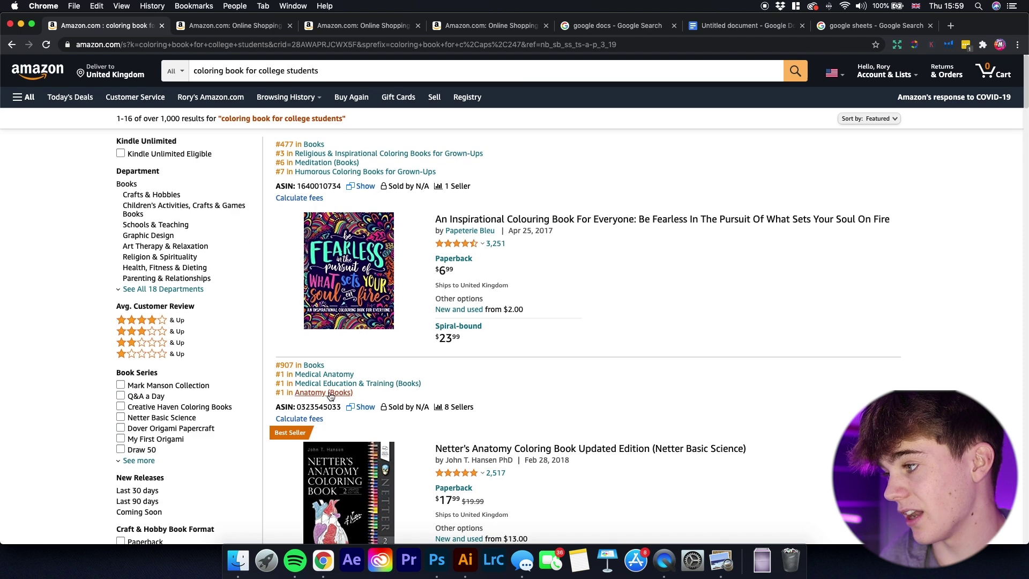
{"action": "scroll", "coordinate": [330, 395], "scroll_direction": "down", "scroll_amount": 15}
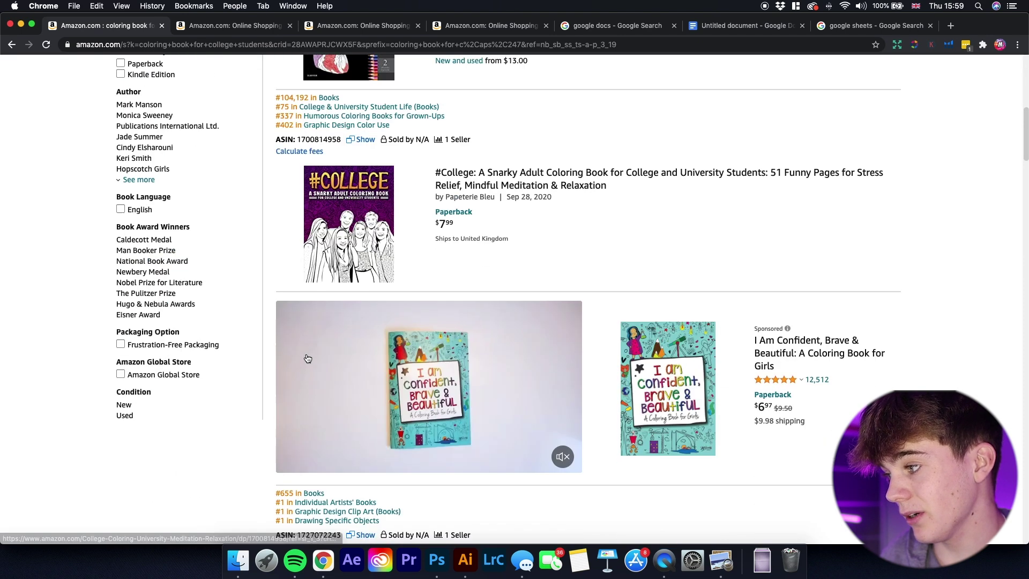
Add 'coloring book for college students' to the Google Doc as the second keyword line.
{"action": "scroll", "coordinate": [308, 356], "scroll_direction": "up", "scroll_amount": 15}
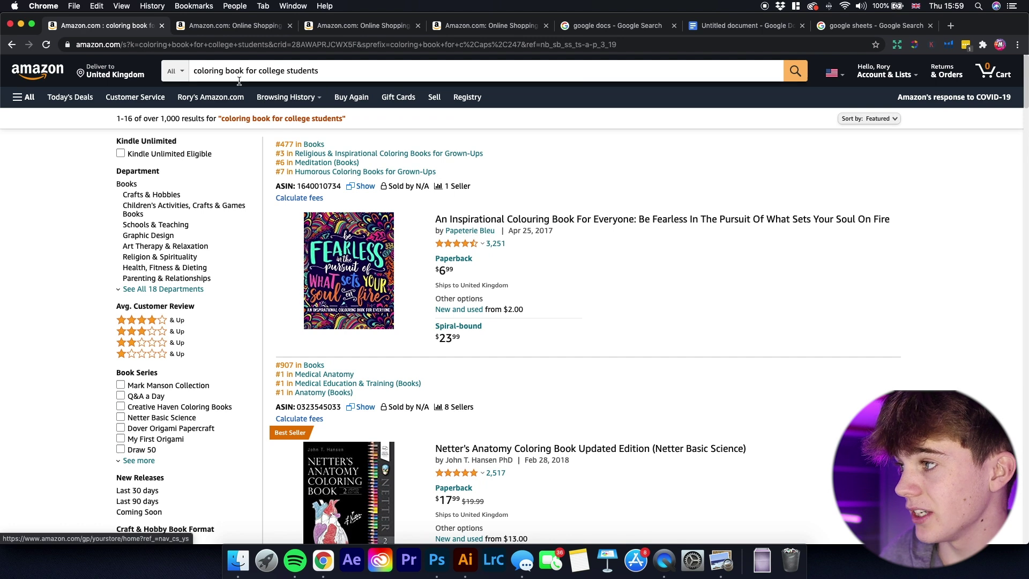
{"action": "scroll", "coordinate": [366, 269], "scroll_direction": "down", "scroll_amount": 1}
{"action": "scroll", "coordinate": [366, 270], "scroll_direction": "down", "scroll_amount": 10}
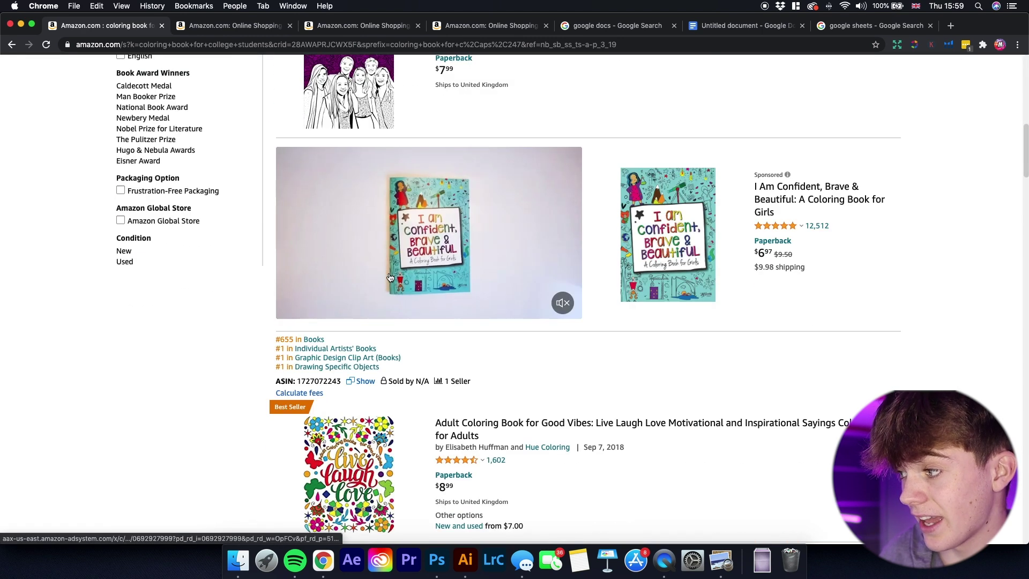
{"action": "scroll", "coordinate": [344, 249], "scroll_direction": "up", "scroll_amount": 8}
{"action": "scroll", "coordinate": [344, 249], "scroll_direction": "up", "scroll_amount": 4}
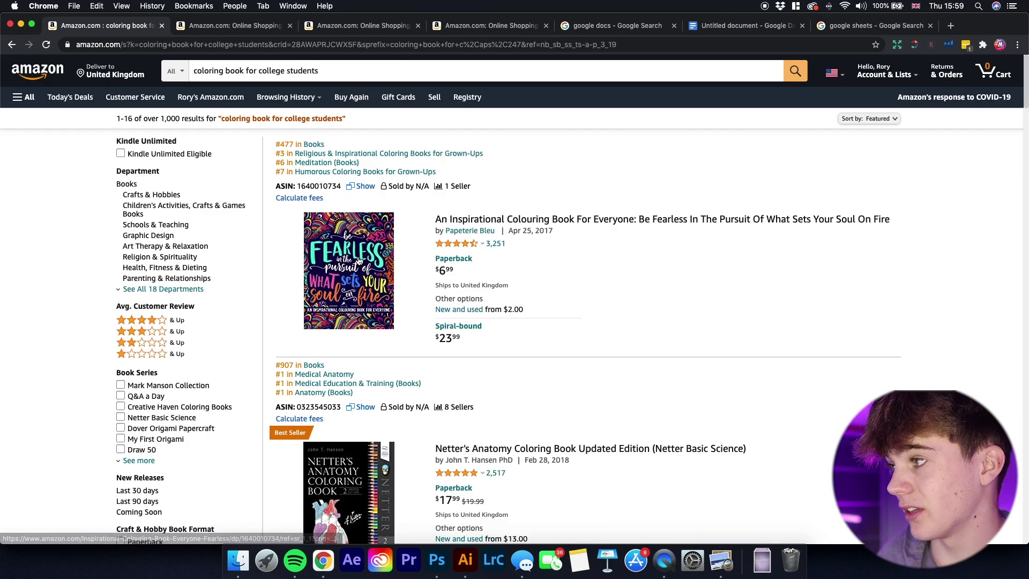
{"action": "scroll", "coordinate": [321, 268], "scroll_direction": "down", "scroll_amount": 7}
{"action": "scroll", "coordinate": [220, 115], "scroll_direction": "up", "scroll_amount": 7}
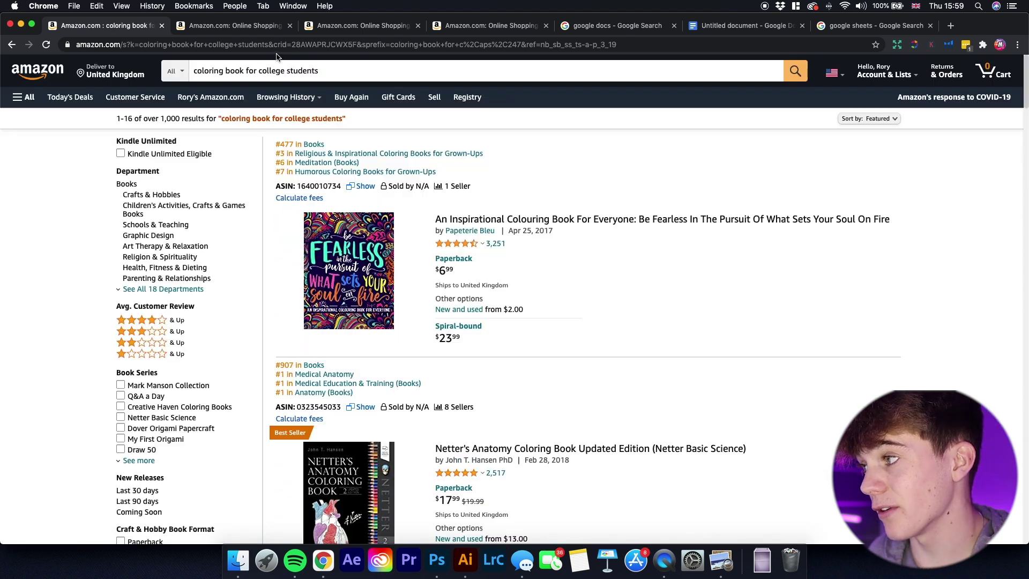
{"action": "double_click", "coordinate": [282, 73]}
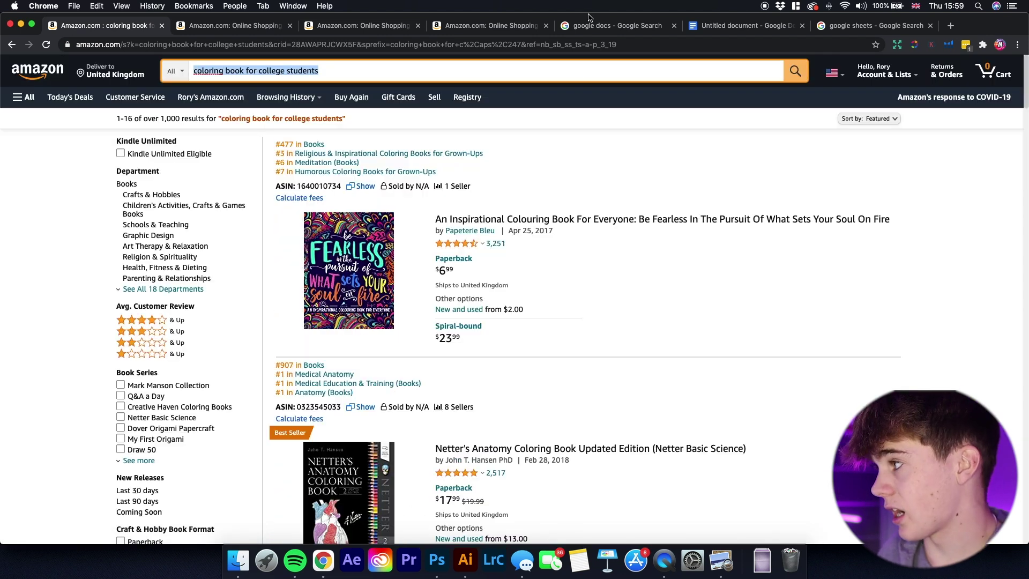
{"action": "left_click", "coordinate": [726, 31]}
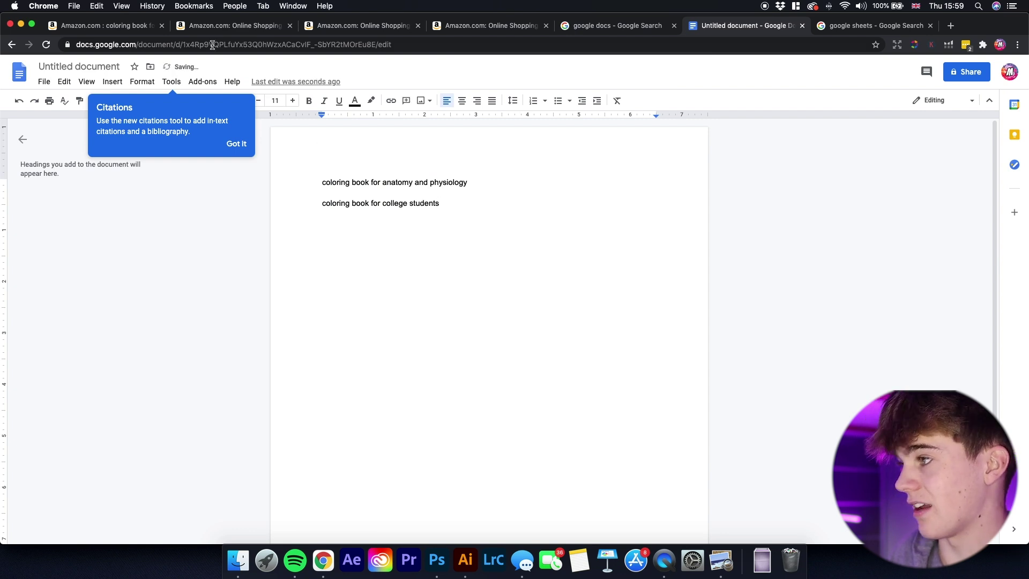
{"action": "left_click", "coordinate": [122, 32]}
Search 'coloring book for engineers', showing 280 results led by Engineer Life (#187,557).
{"action": "left_click", "coordinate": [325, 74]}
{"action": "key", "text": "BackSpace"}
{"action": "key", "text": "BackSpace"}
{"action": "key", "text": "BackSpace"}
{"action": "key", "text": "BackSpace"}
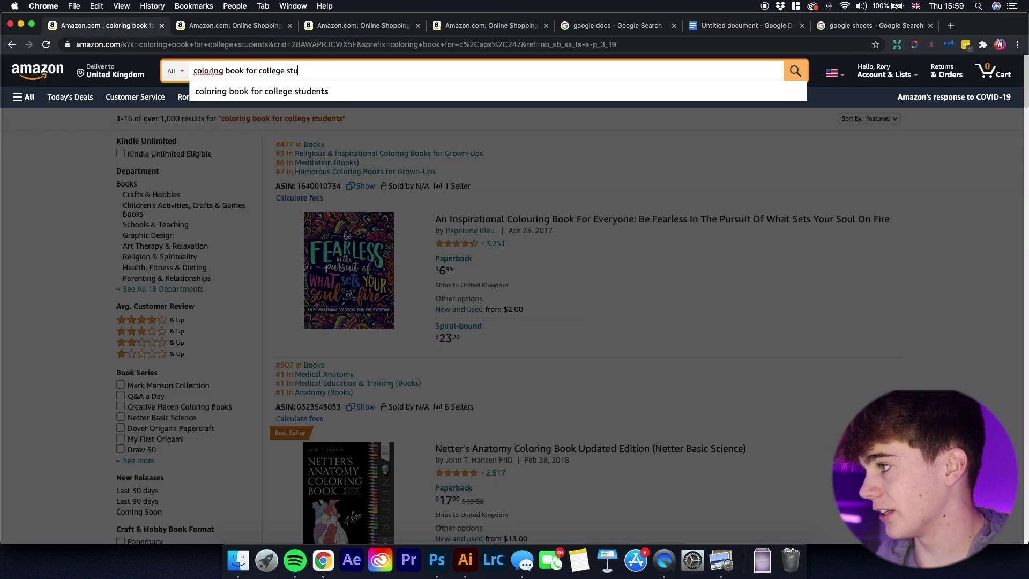
{"action": "key", "text": "BackSpace"}
{"action": "key", "text": "BackSpace"}
{"action": "key", "text": "BackSpace"}
{"action": "key", "text": "BackSpace"}
{"action": "key", "text": "BackSpace"}
{"action": "key", "text": "BackSpace"}
{"action": "key", "text": "BackSpace"}
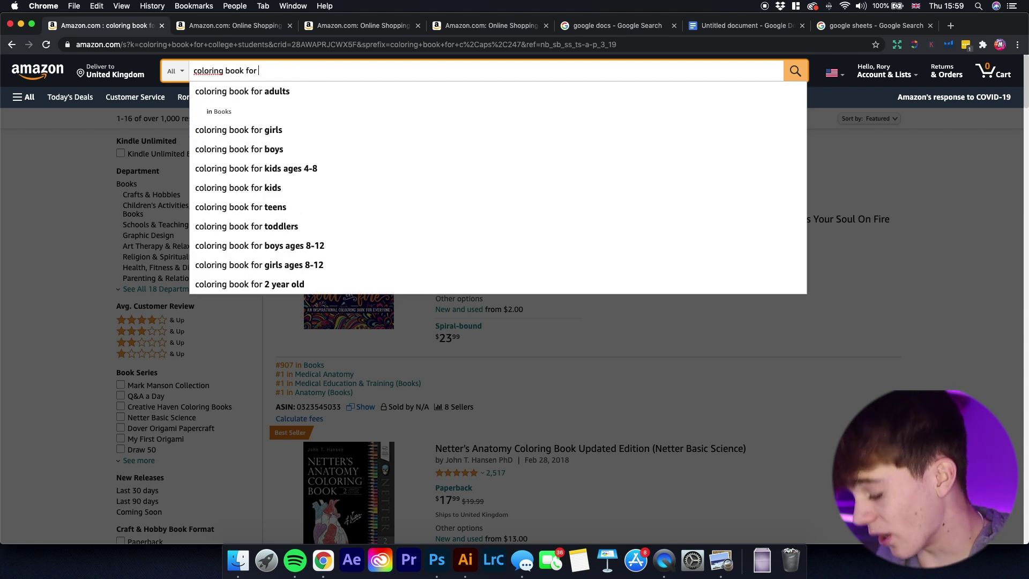
{"action": "type", "text": "d"}
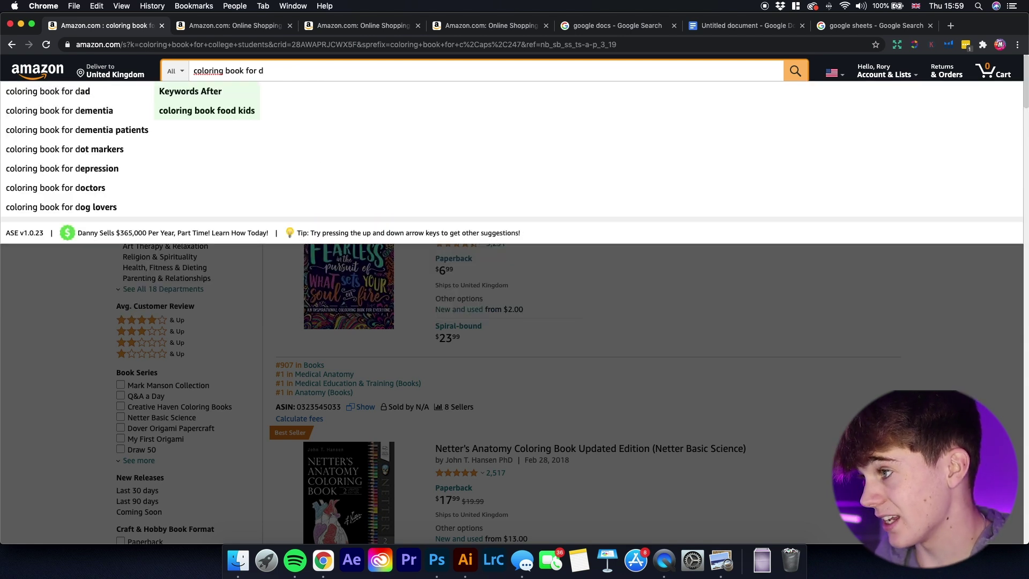
{"action": "key", "text": "BackSpace"}
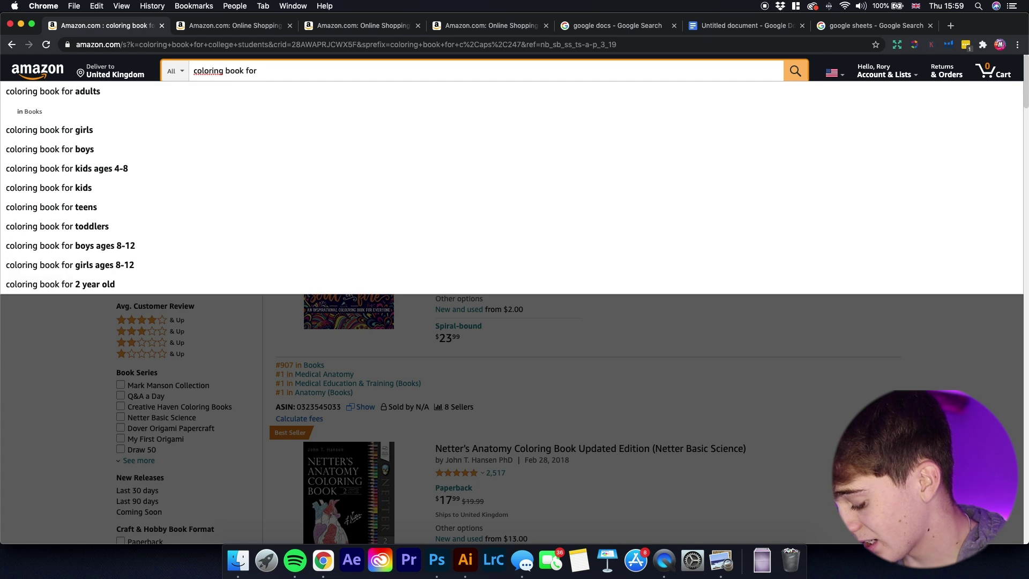
{"action": "type", "text": "e"}
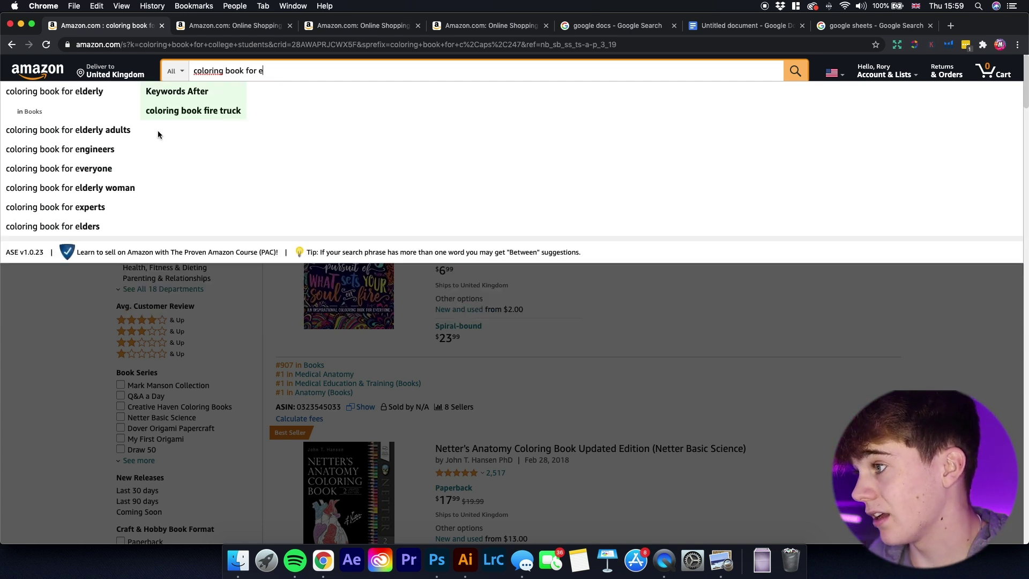
{"action": "left_click", "coordinate": [97, 155]}
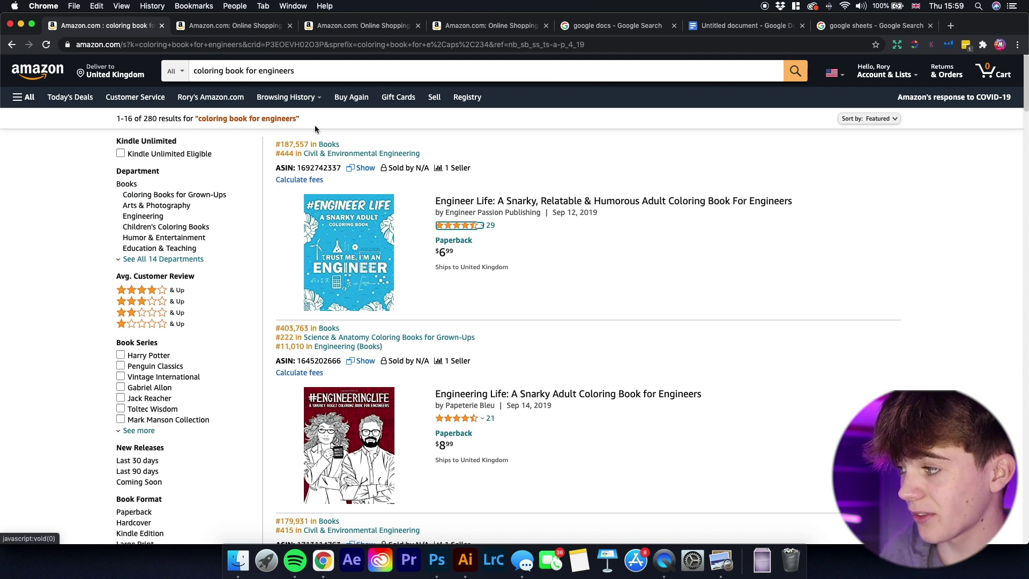
{"action": "mouse_move", "coordinate": [470, 230]}
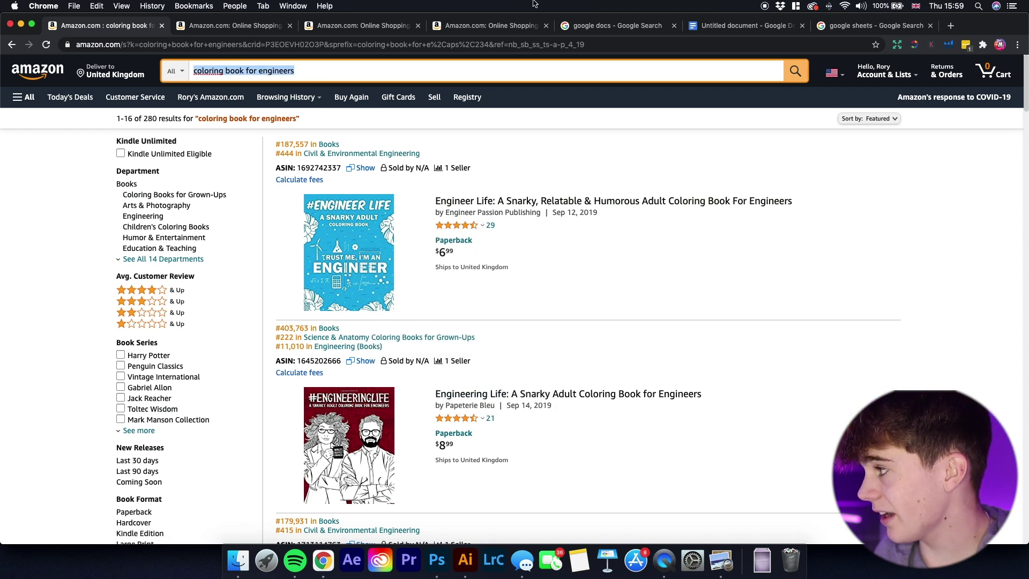
{"action": "left_click", "coordinate": [699, 27]}
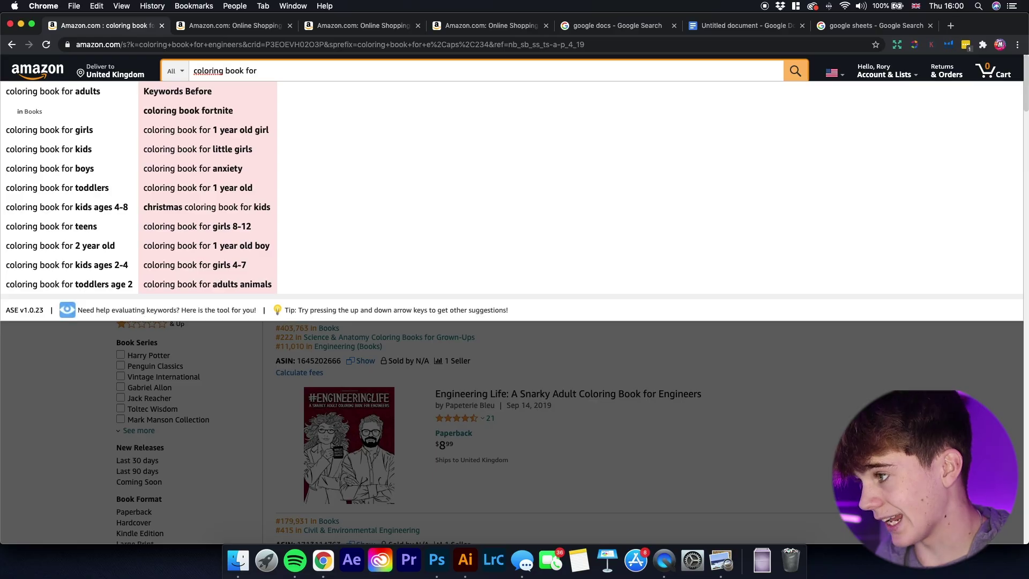
Probe suggestions for 'coloring book for' plus f, h and i, then retype toward 'kids'.
{"action": "type", "text": "for f"}
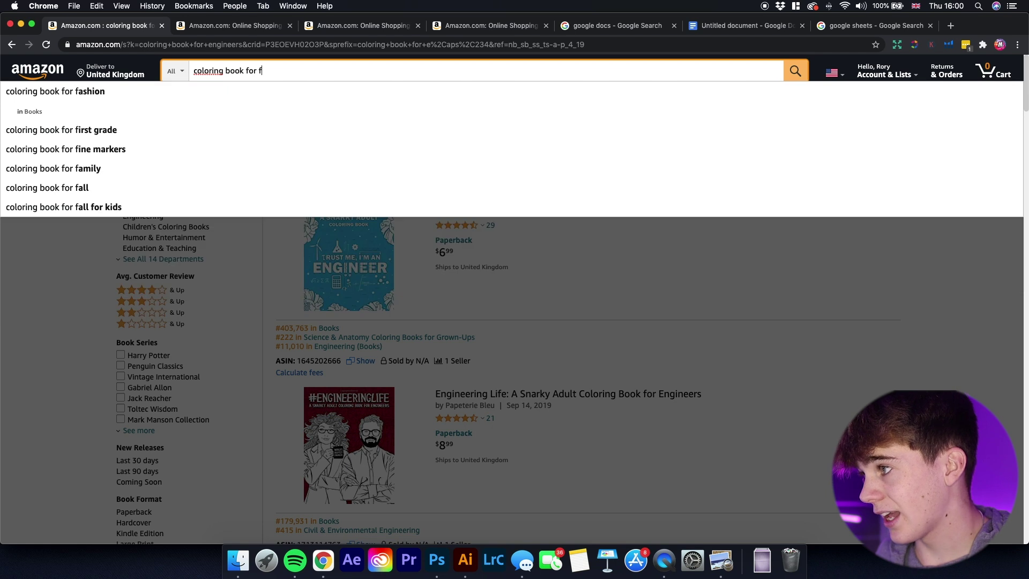
{"action": "key", "text": "BackSpace"}
{"action": "type", "text": "g"}
{"action": "key", "text": "BackSpace"}
{"action": "type", "text": "h"}
{"action": "key", "text": "BackSpace"}
{"action": "type", "text": "i"}
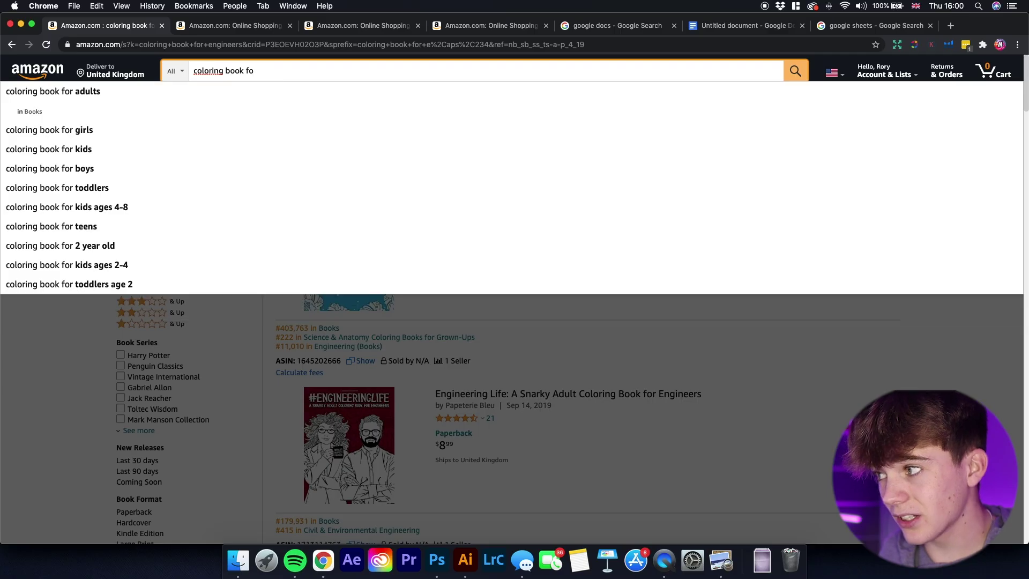
{"action": "key", "text": "BackSpace"}
{"action": "key", "text": "BackSpace"}
{"action": "type", "text": "ok "}
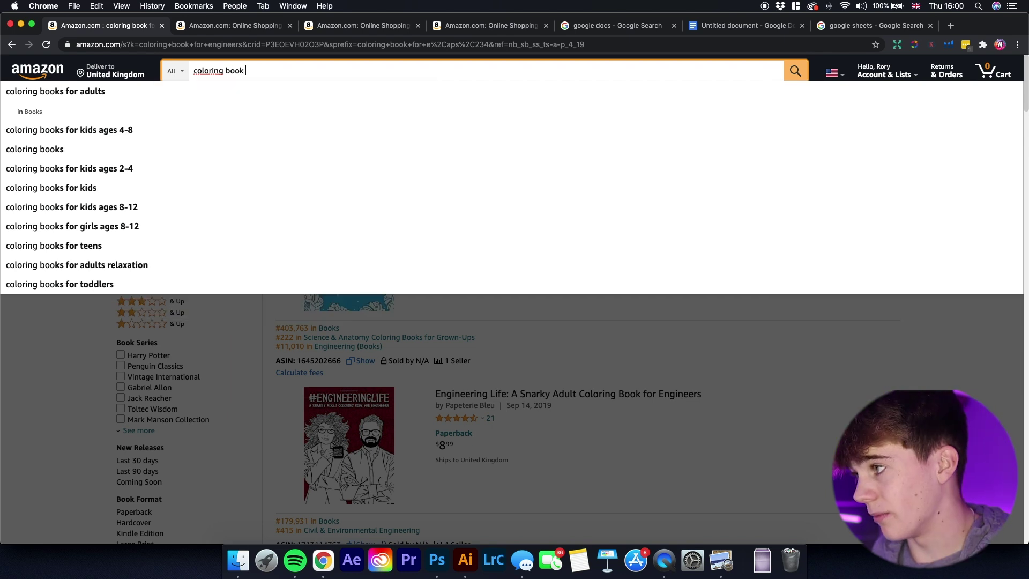
{"action": "type", "text": "forkids"}
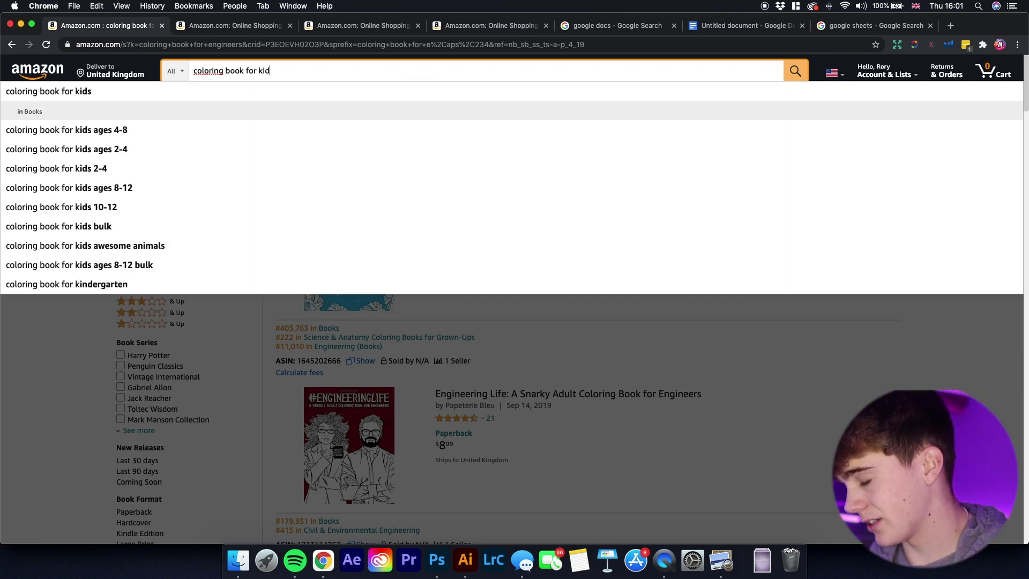
Search 'coloring book for kids ages 4-8', view the Unicorn book, then open Space Coloring Book for Kids.
{"action": "left_click", "coordinate": [65, 130]}
{"action": "scroll", "coordinate": [359, 268], "scroll_direction": "down", "scroll_amount": 5}
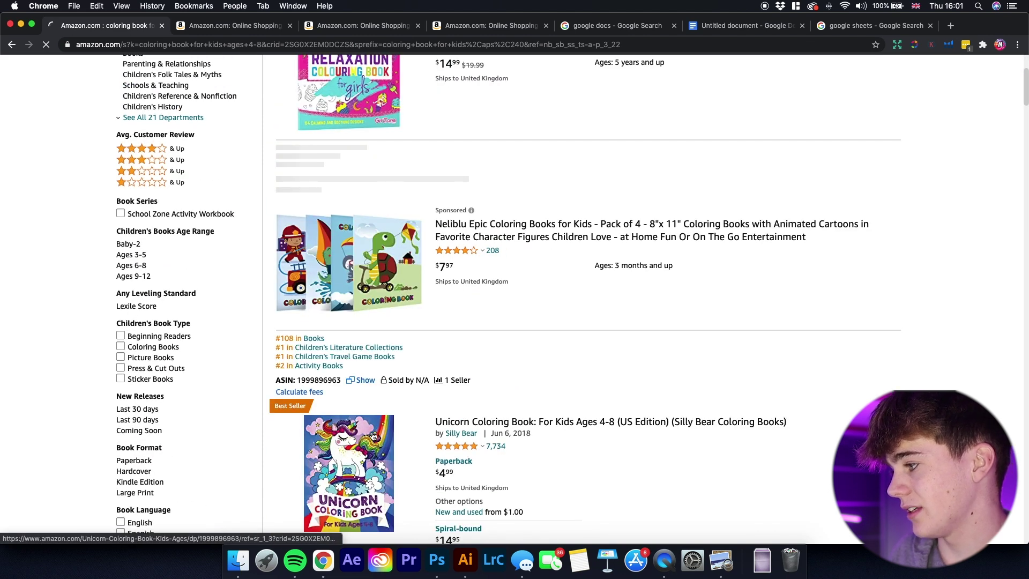
{"action": "left_click", "coordinate": [370, 439]}
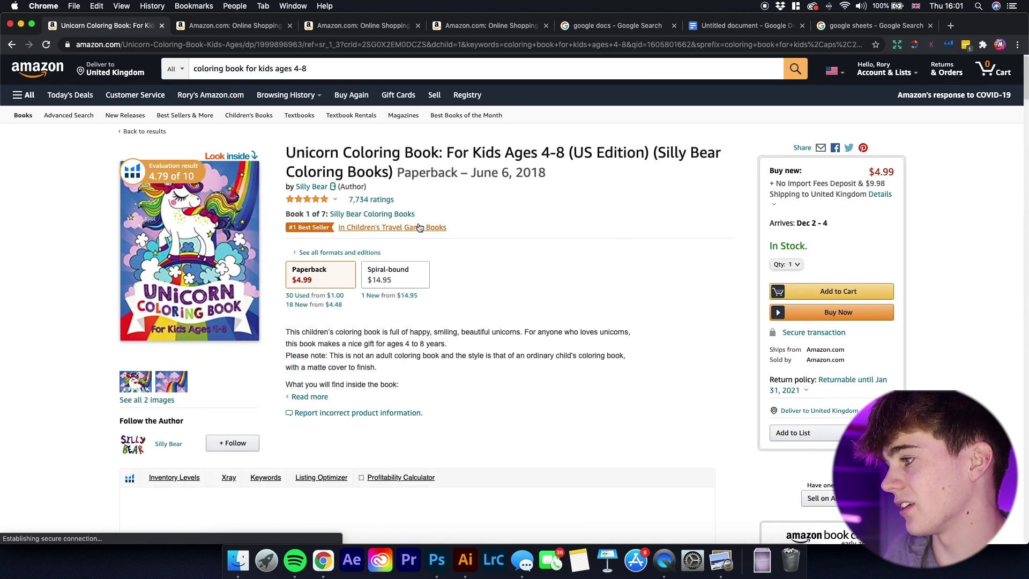
{"action": "left_click", "coordinate": [12, 45]}
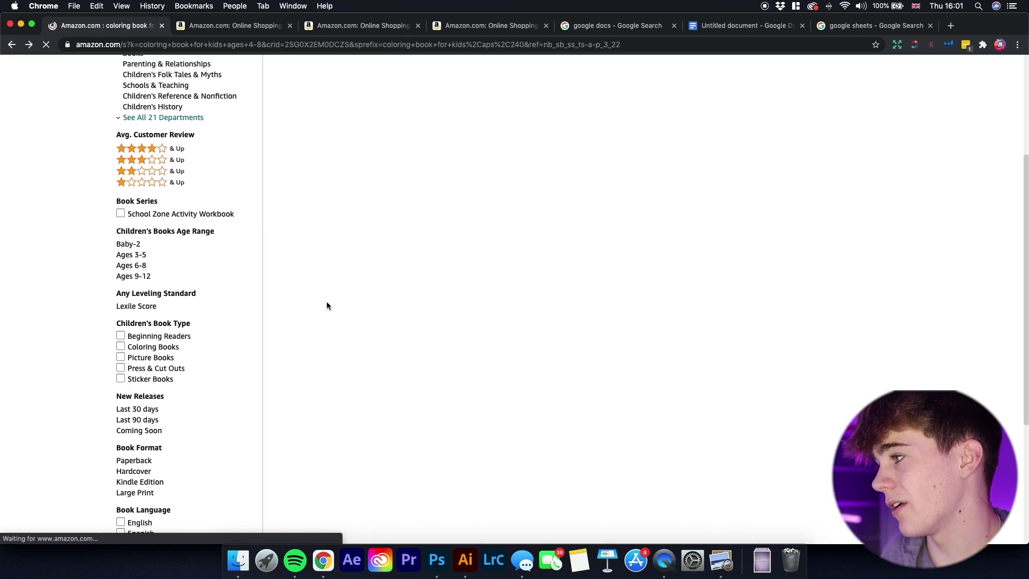
{"action": "scroll", "coordinate": [326, 300], "scroll_direction": "down", "scroll_amount": 5}
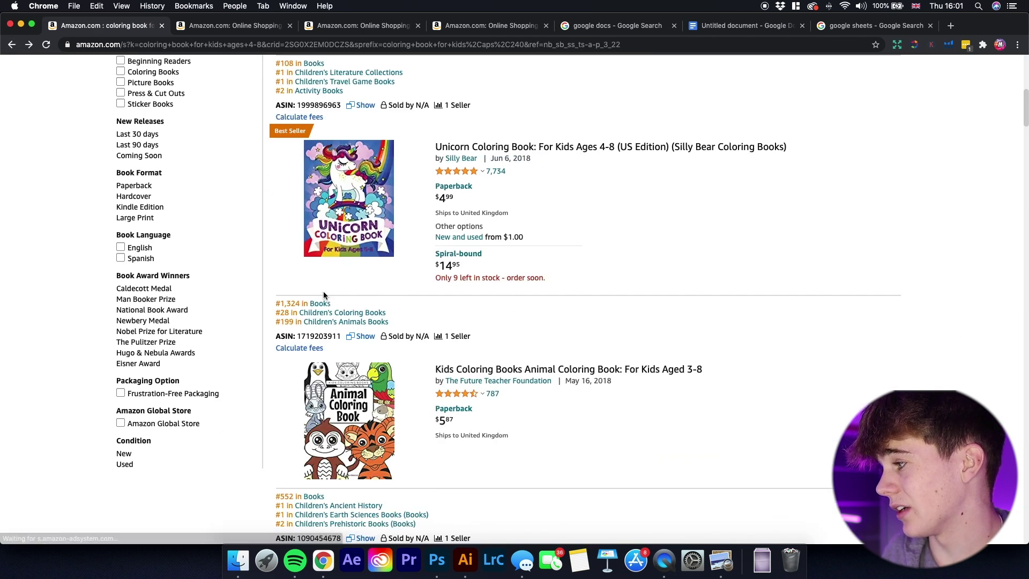
{"action": "scroll", "coordinate": [323, 291], "scroll_direction": "down", "scroll_amount": 4}
{"action": "left_click", "coordinate": [368, 252]}
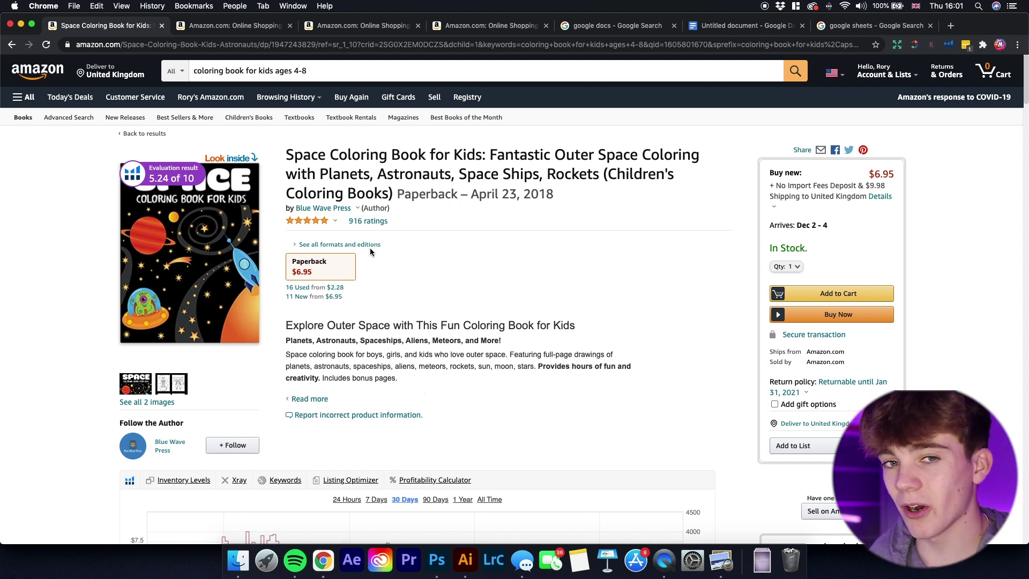
{"action": "left_click", "coordinate": [292, 74]}
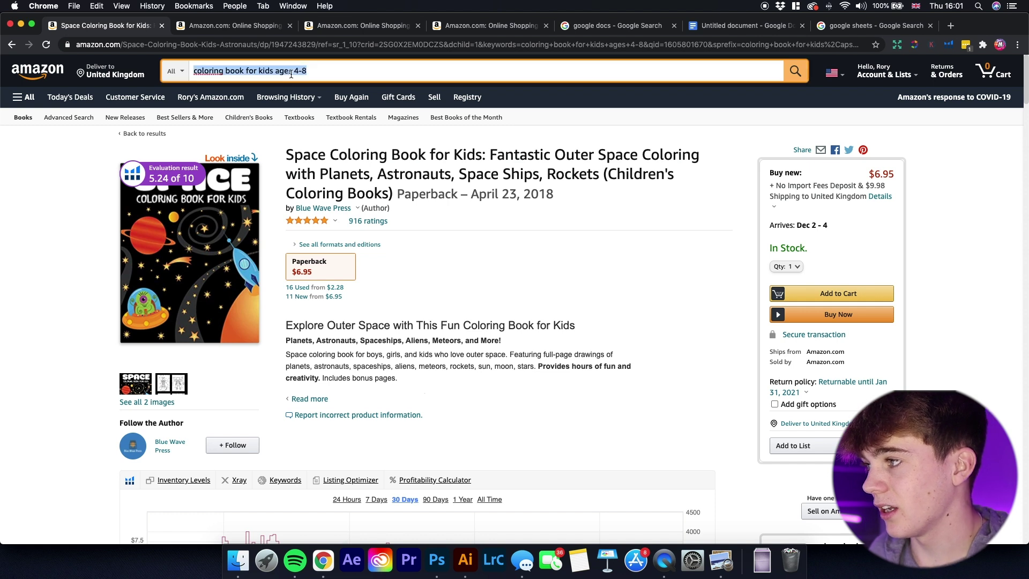
Search 'coloring book for anatomy and physiology' again and scroll through its results.
{"action": "type", "text": "coloring book for a"}
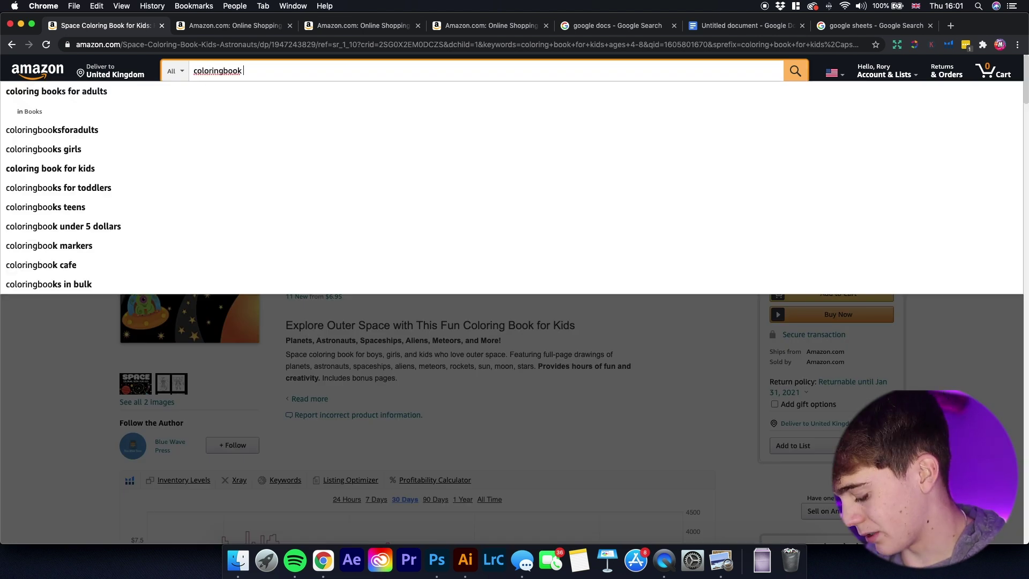
{"action": "type", "text": "n"}
{"action": "left_click", "coordinate": [321, 167]}
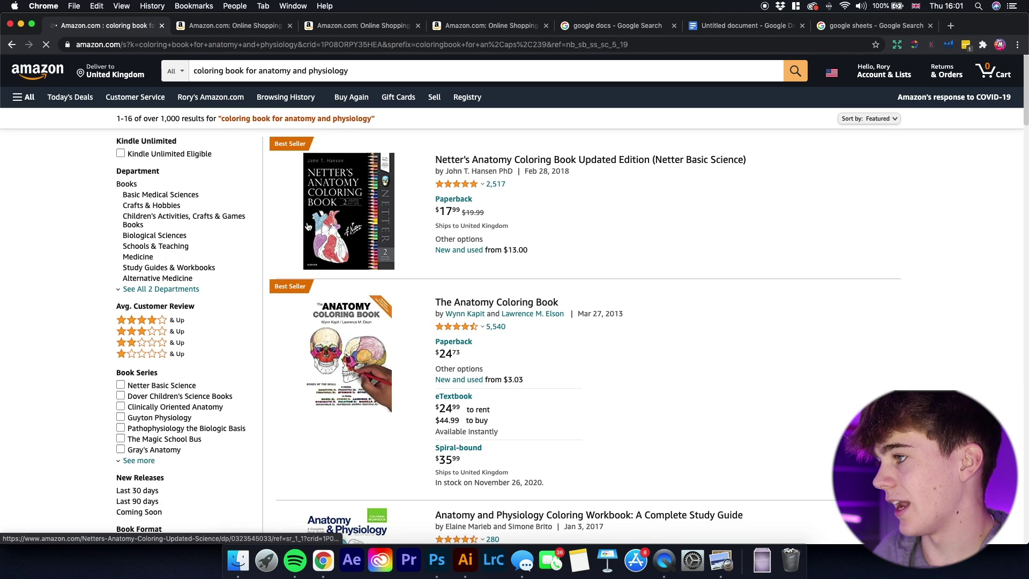
{"action": "scroll", "coordinate": [343, 276], "scroll_direction": "down", "scroll_amount": 10}
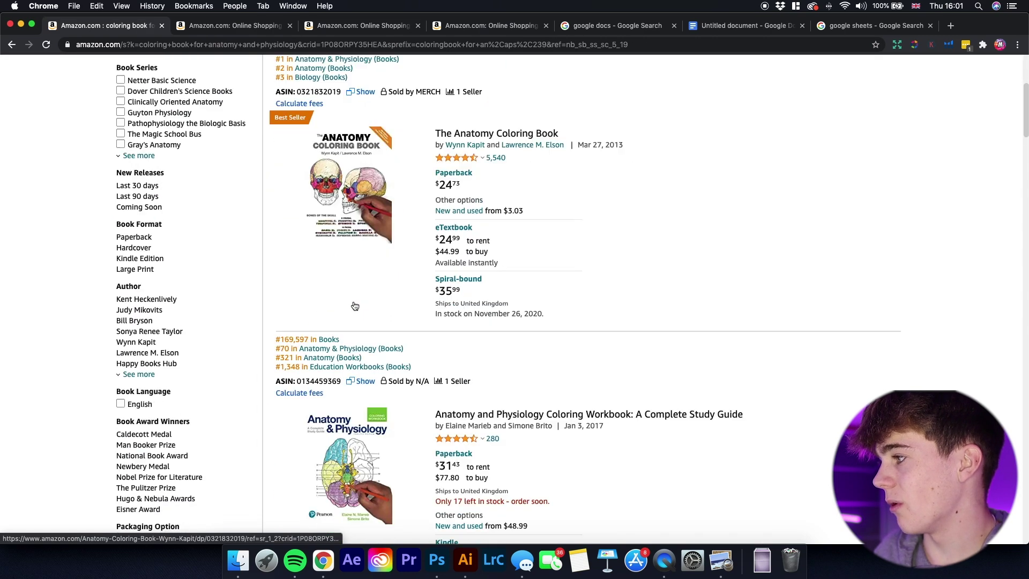
{"action": "scroll", "coordinate": [355, 306], "scroll_direction": "down", "scroll_amount": 10}
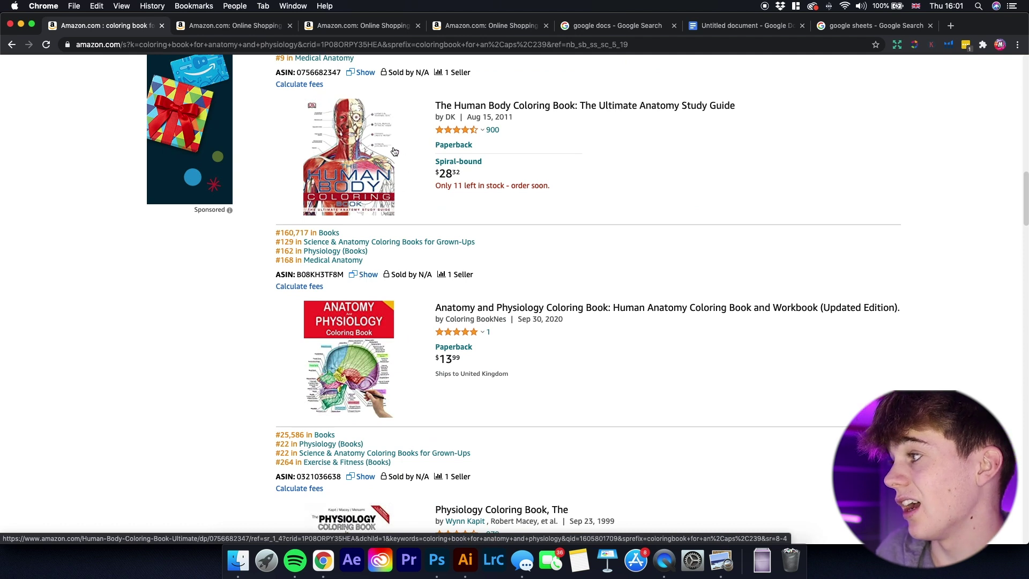
{"action": "scroll", "coordinate": [511, 294], "scroll_direction": "up", "scroll_amount": 2}
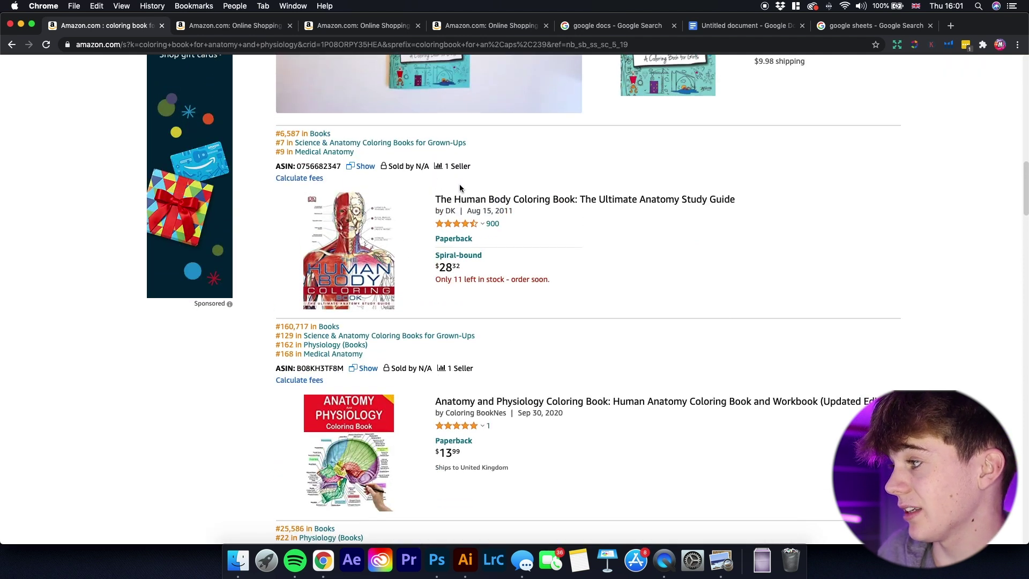
{"action": "scroll", "coordinate": [508, 218], "scroll_direction": "up", "scroll_amount": 15}
Search 'the human body coloring book' and skim its results.
{"action": "left_click", "coordinate": [250, 71]}
{"action": "type", "text": "the h"}
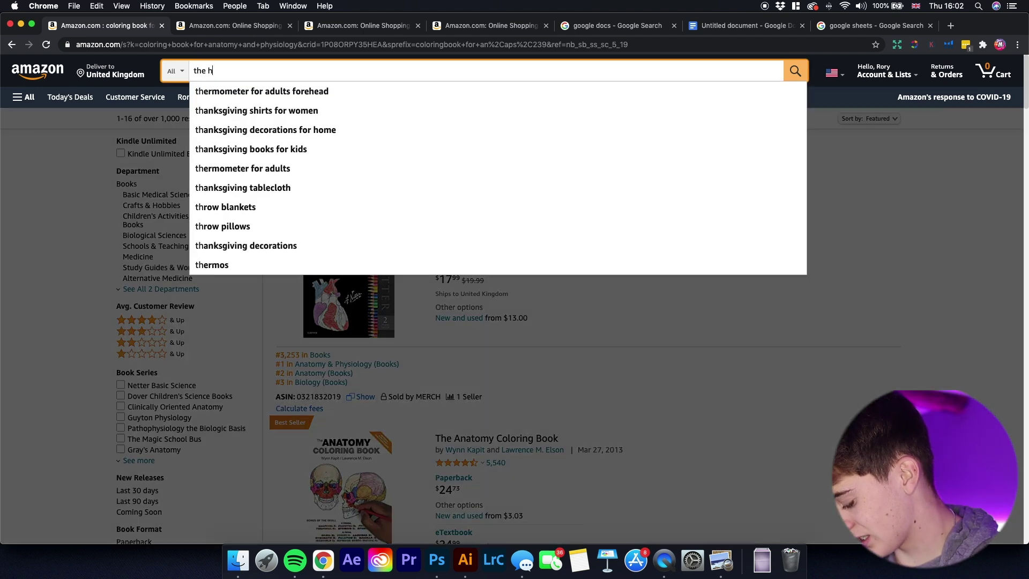
{"action": "type", "text": "uman body coloring book"}
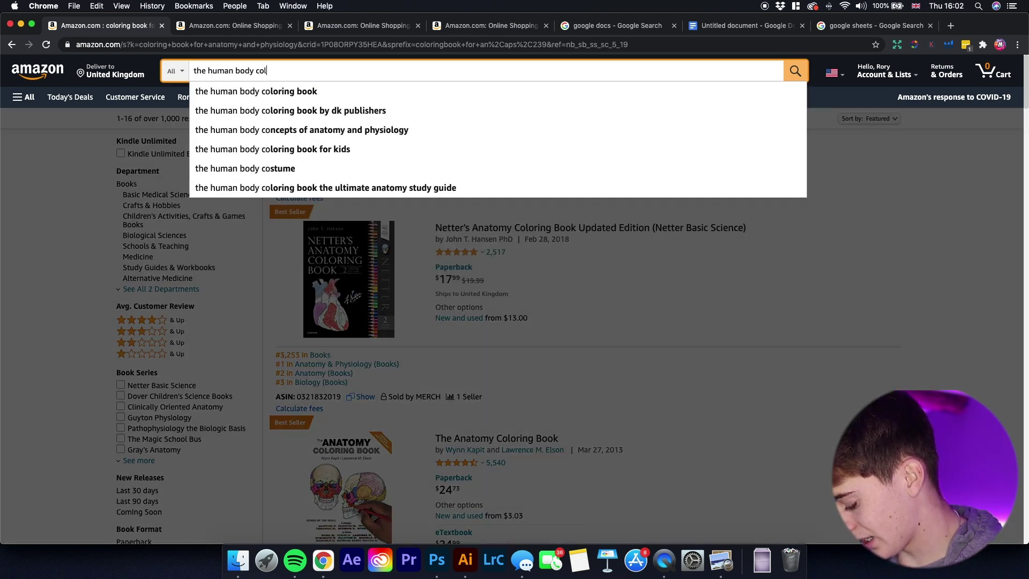
{"action": "key", "text": "Return"}
{"action": "scroll", "coordinate": [384, 206], "scroll_direction": "down", "scroll_amount": 10}
{"action": "scroll", "coordinate": [383, 206], "scroll_direction": "up", "scroll_amount": 5}
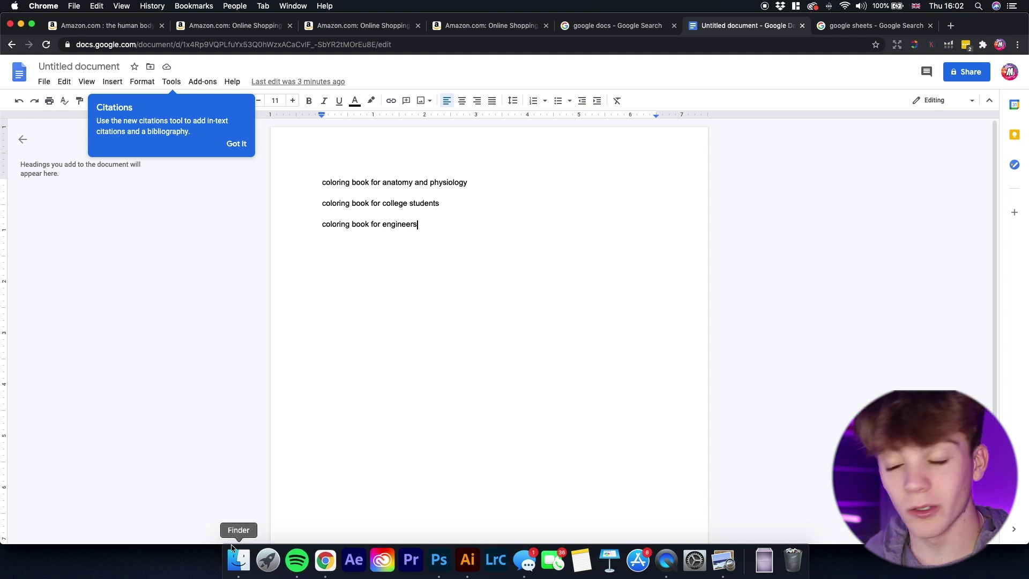
{"action": "left_click", "coordinate": [239, 561]}
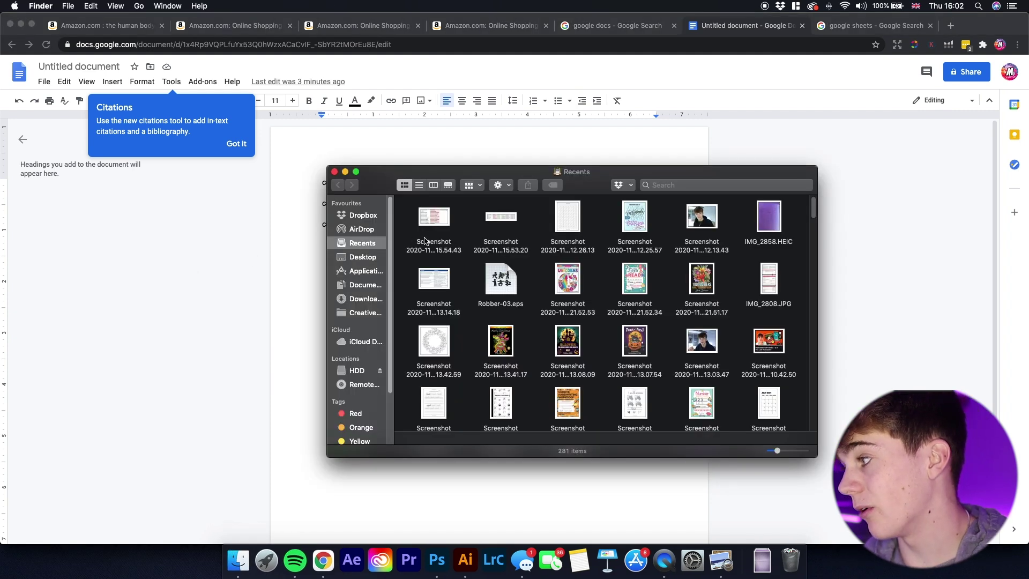
Insert the keyword table screenshot from Finder Recents into the Google Doc and adjust its spacing.
{"action": "left_click_drag", "start_coordinate": [529, 251], "coordinate": [481, 227]}
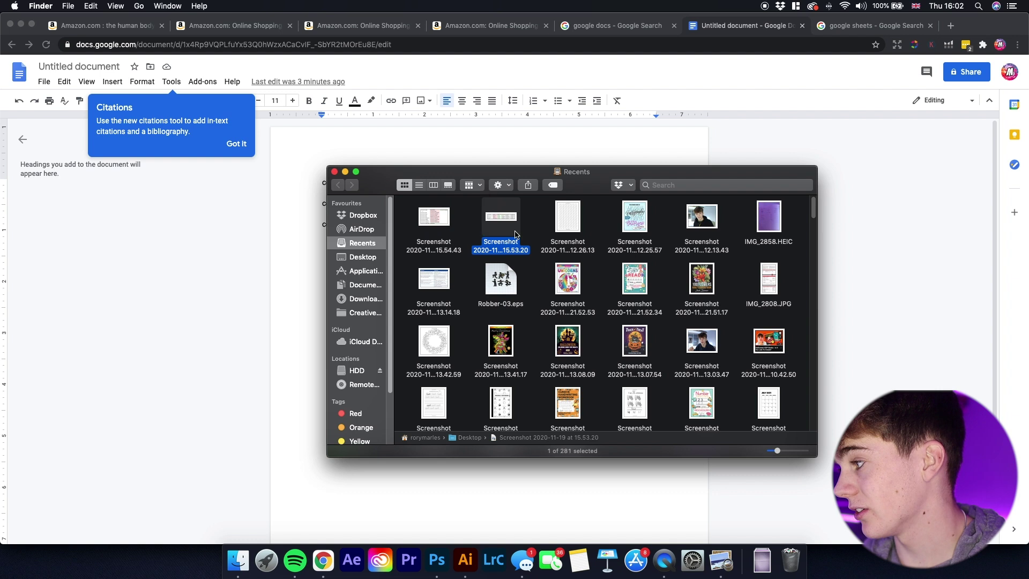
{"action": "left_click_drag", "start_coordinate": [531, 264], "coordinate": [229, 264]}
{"action": "scroll", "coordinate": [525, 295], "scroll_direction": "down", "scroll_amount": 2}
{"action": "left_click", "coordinate": [440, 359]}
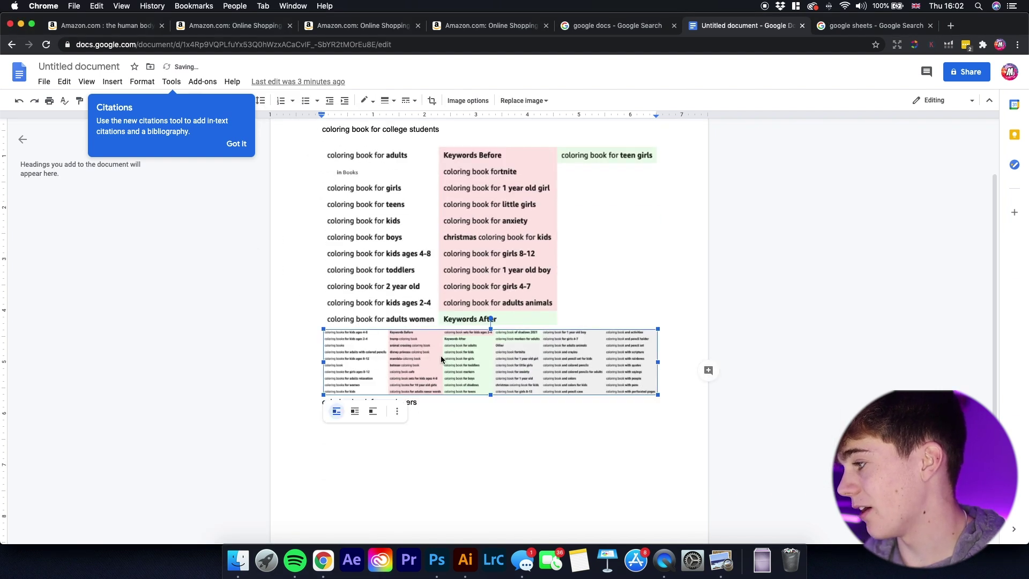
{"action": "left_click", "coordinate": [480, 421]}
{"action": "key", "text": "Return"}
{"action": "key", "text": "Return"}
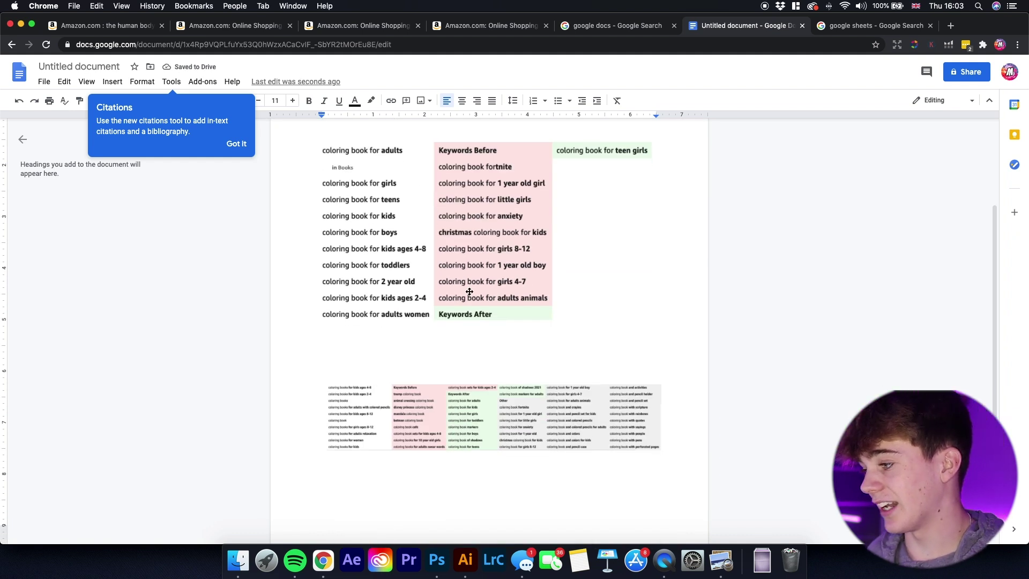
{"action": "left_click", "coordinate": [483, 402]}
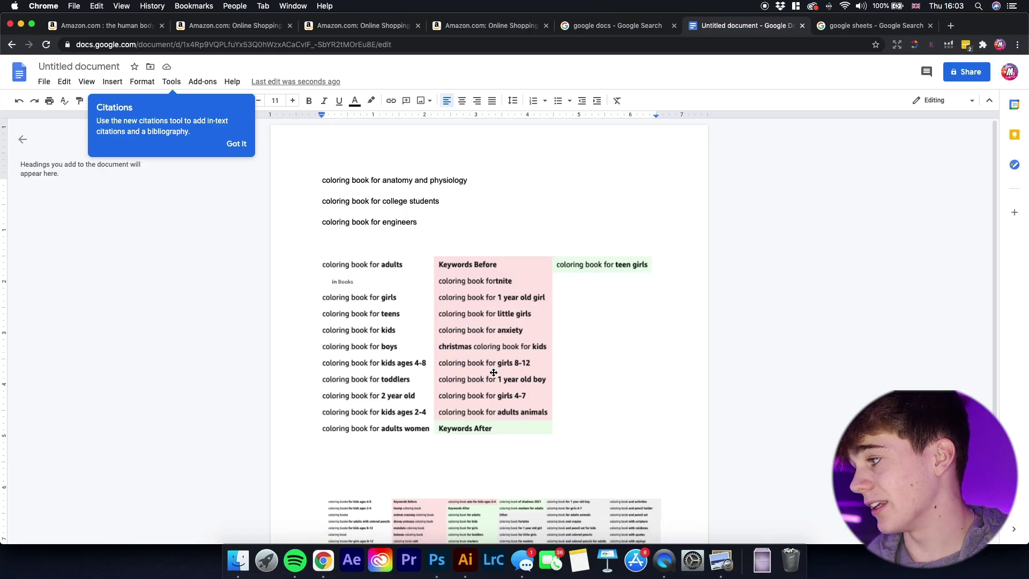
Switch to the 'google sheets' search tab to open Google Sheets for a new spreadsheet.
{"action": "scroll", "coordinate": [484, 363], "scroll_direction": "down", "scroll_amount": 3}
{"action": "scroll", "coordinate": [484, 363], "scroll_direction": "up", "scroll_amount": 3}
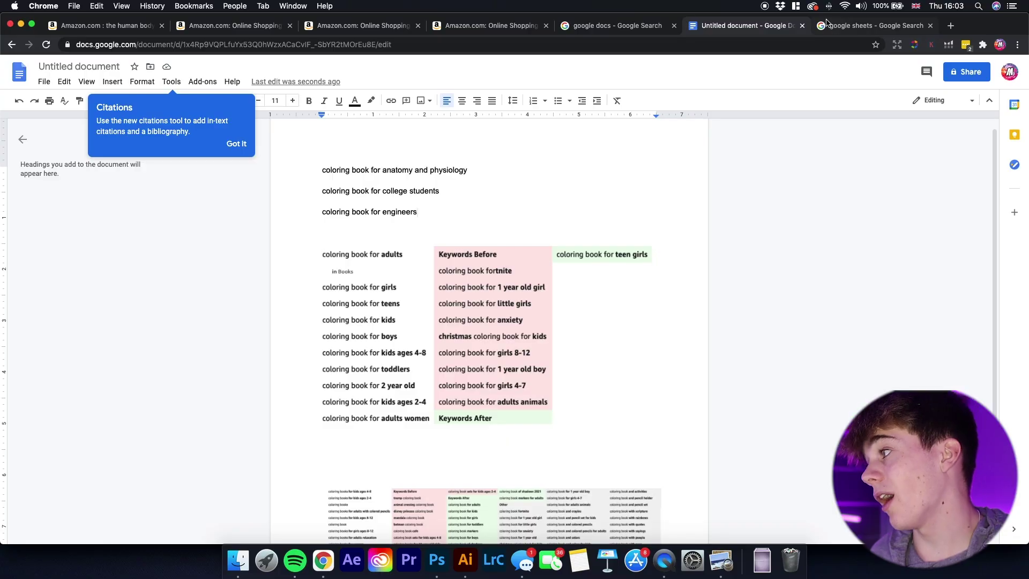
{"action": "left_click", "coordinate": [838, 31]}
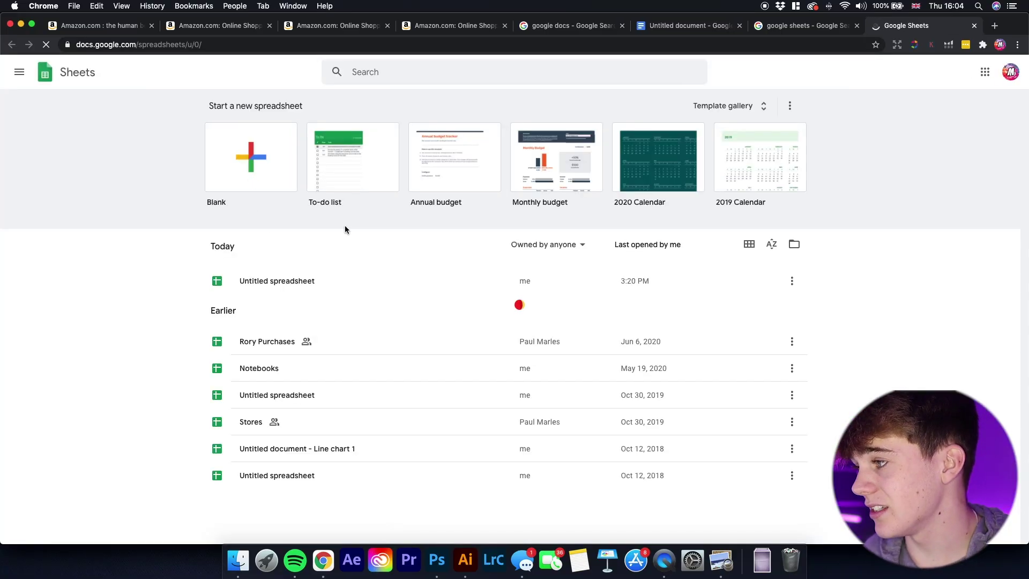
Create a blank spreadsheet and enter headers TITLE, SUBTITLE, DESCRIPTION, 1ST BOX and 2ND BOX in row 1.
{"action": "left_click", "coordinate": [251, 157]}
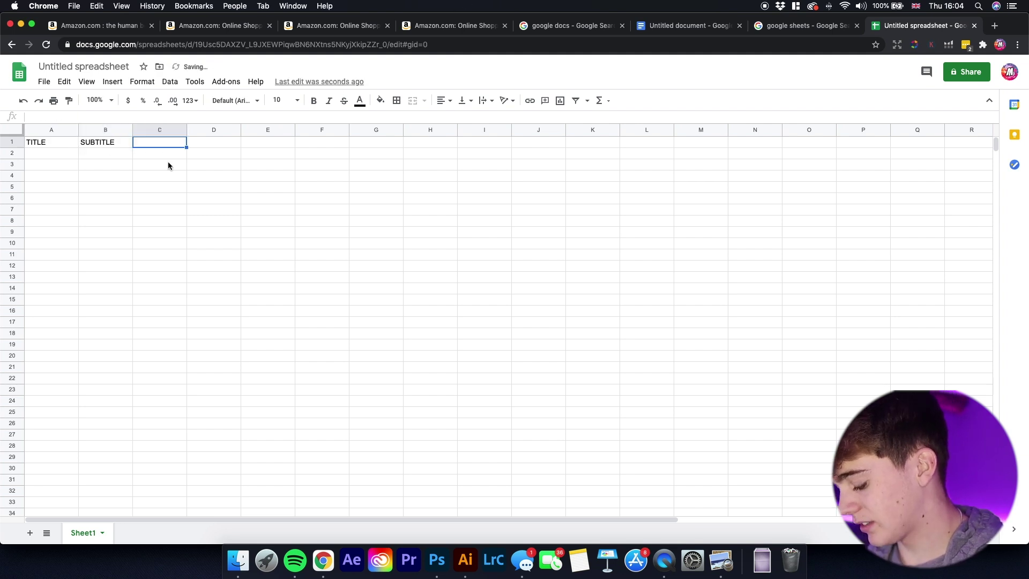
{"action": "type", "text": "DESCRIPTION"}
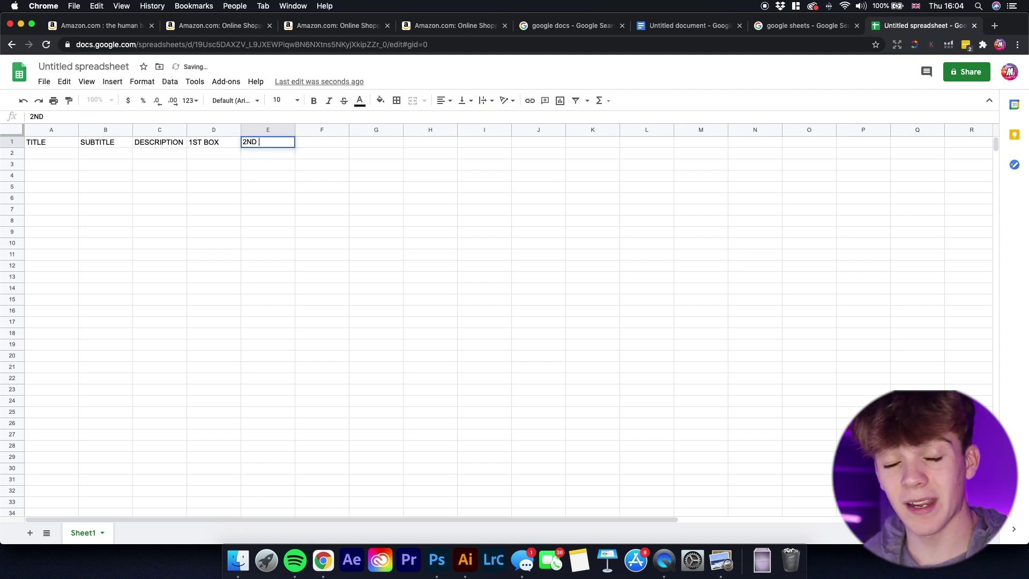
{"action": "type", "text": "OX"}
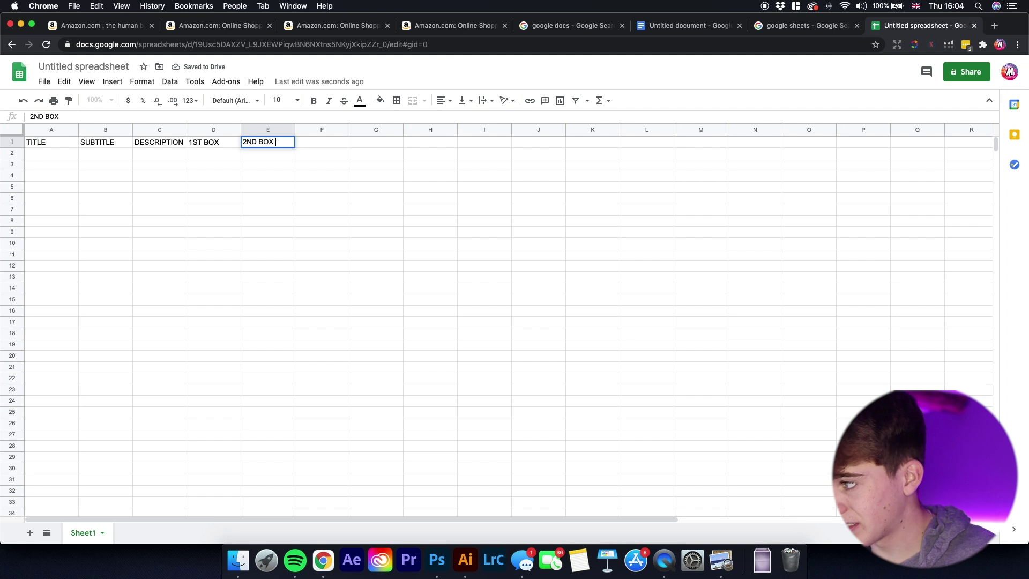
{"action": "left_click", "coordinate": [320, 141]}
Add headers 3RD BOX through 7TH BOX in F1:J1, then select cell A2.
{"action": "type", "text": "3RD BOX"}
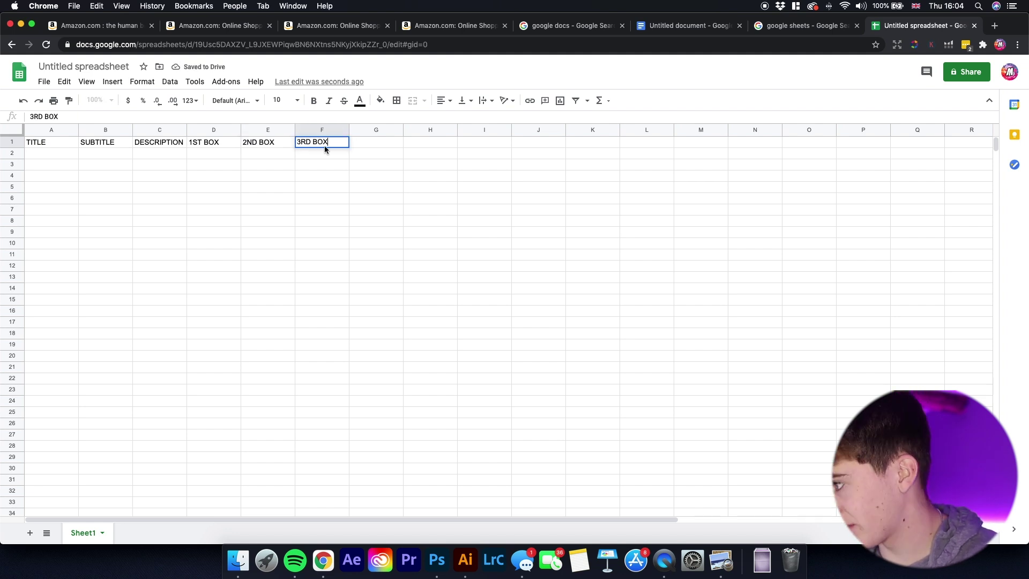
{"action": "left_click", "coordinate": [362, 142]}
{"action": "type", "text": "4TH BOX"}
{"action": "left_click", "coordinate": [448, 142]}
{"action": "type", "text": "5"}
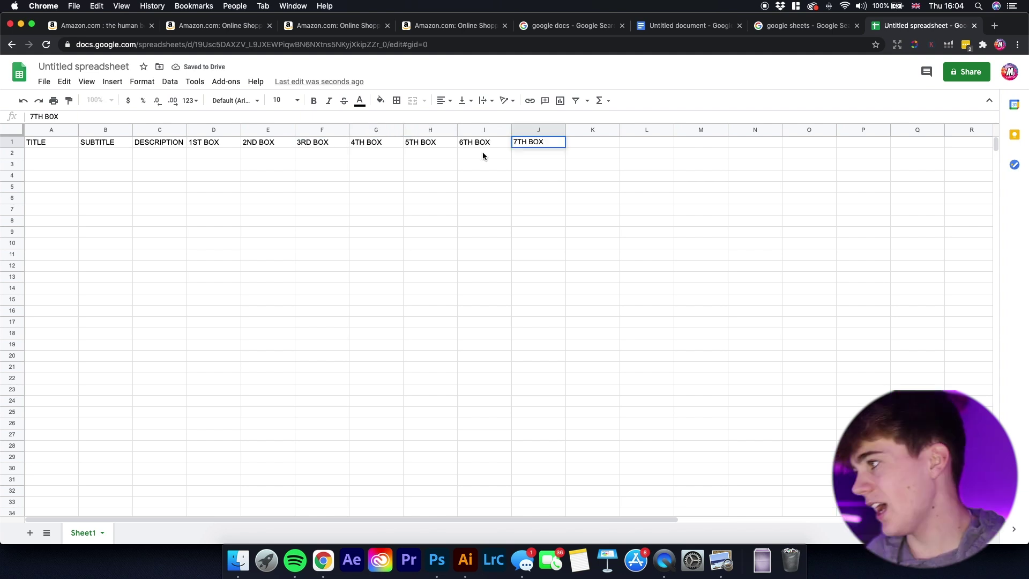
{"action": "left_click", "coordinate": [481, 154]}
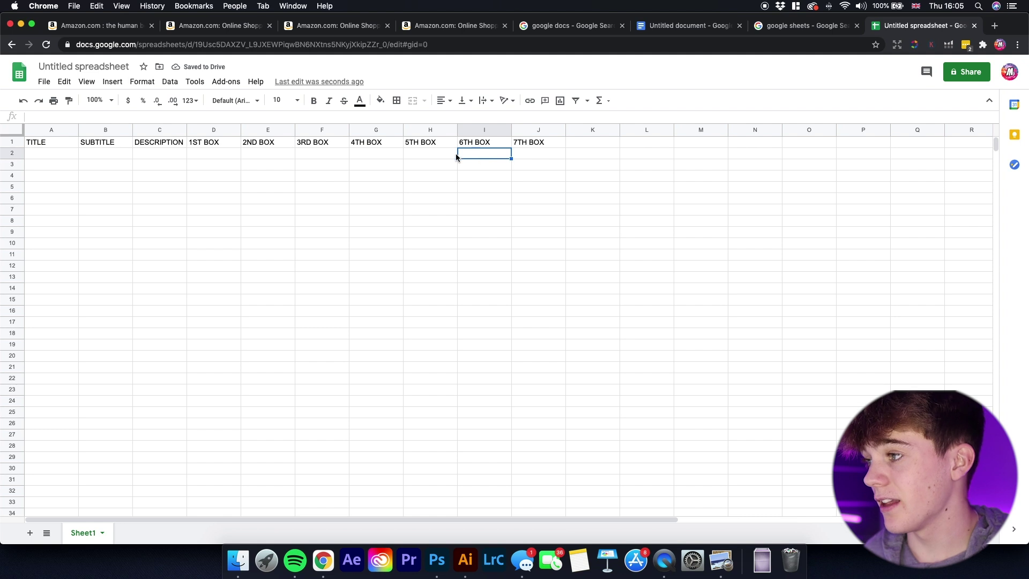
{"action": "left_click", "coordinate": [56, 152]}
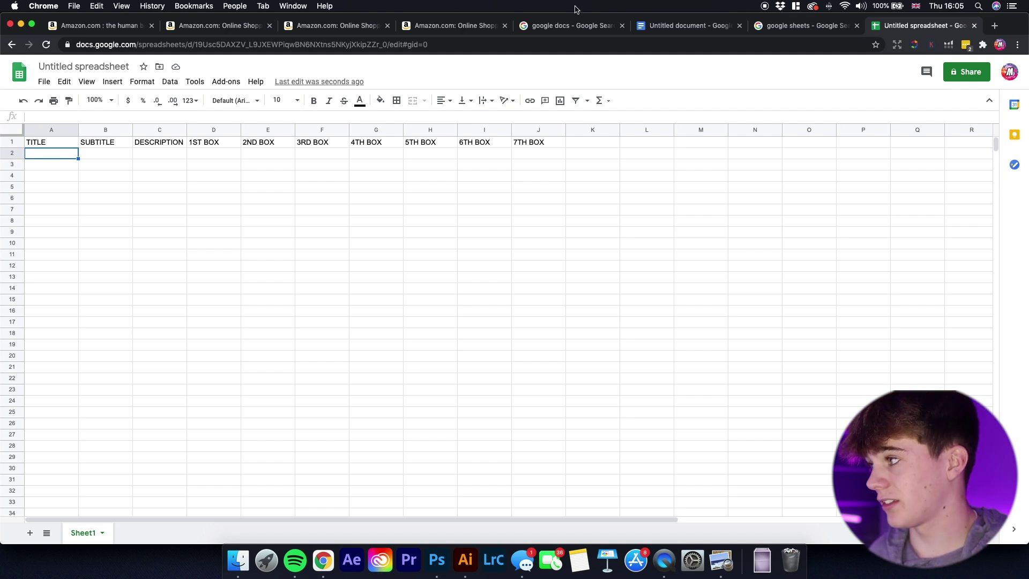
Copy the anatomy and physiology keyword from the Docs list and paste it into A2 as the title.
{"action": "left_click", "coordinate": [698, 30]}
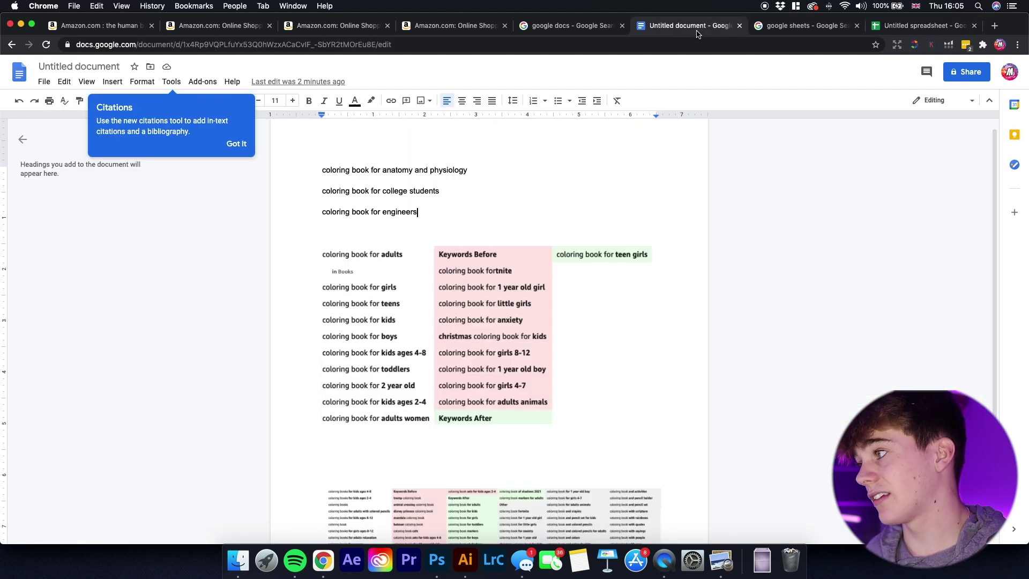
{"action": "triple_click", "coordinate": [375, 171]}
{"action": "key", "text": "super+c"}
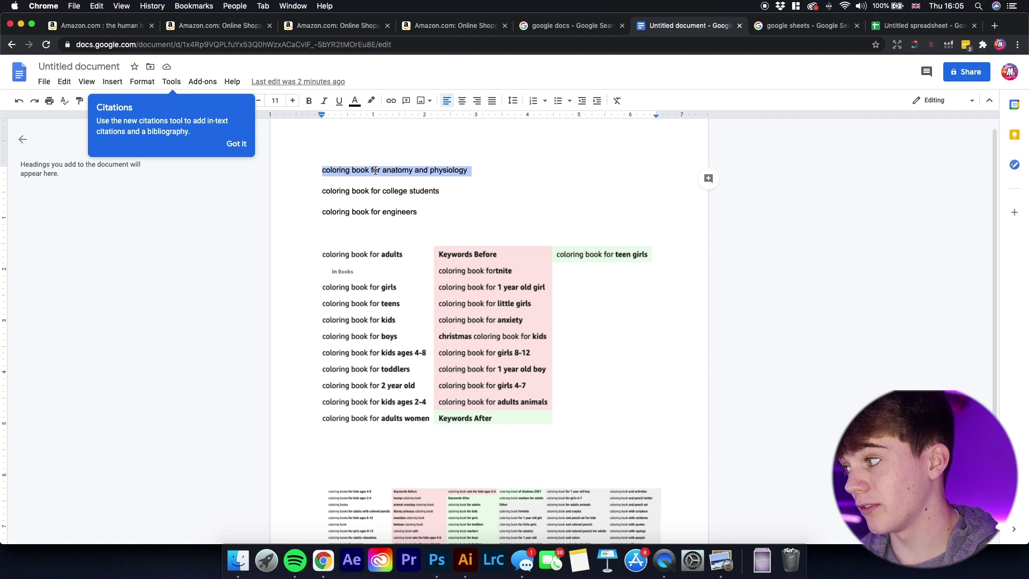
{"action": "left_click", "coordinate": [901, 25]}
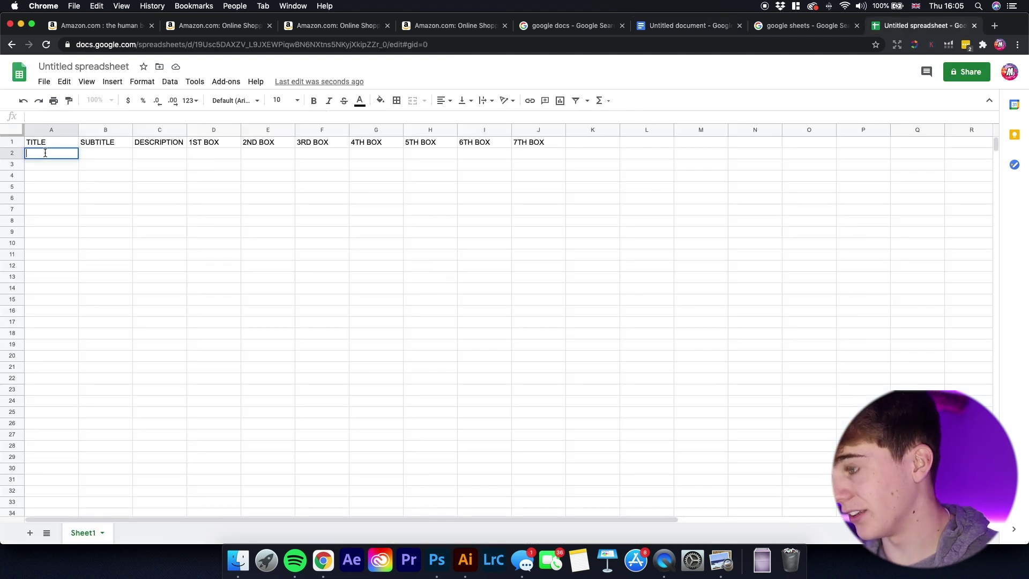
{"action": "key", "text": "super+v"}
{"action": "left_click", "coordinate": [114, 189]}
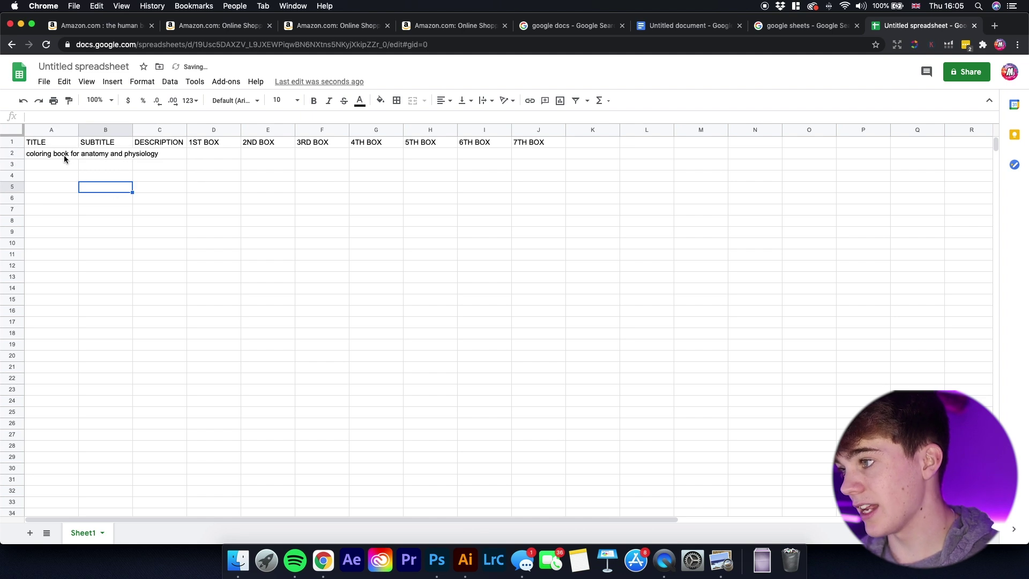
{"action": "double_click", "coordinate": [91, 155]}
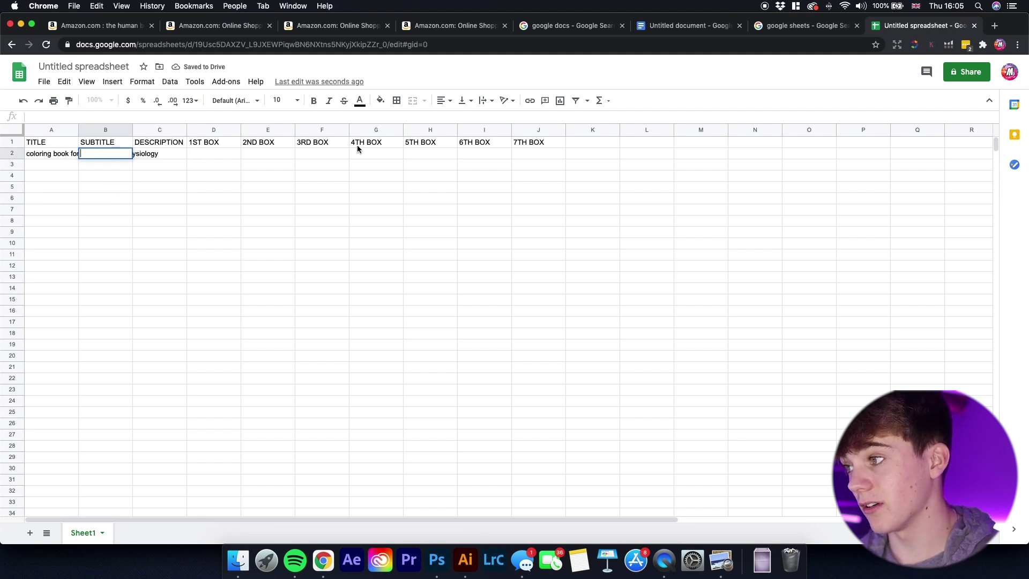
Extend the college students keyword with 'learning anatomy and the human body' and paste it into B2.
{"action": "left_click", "coordinate": [683, 26]}
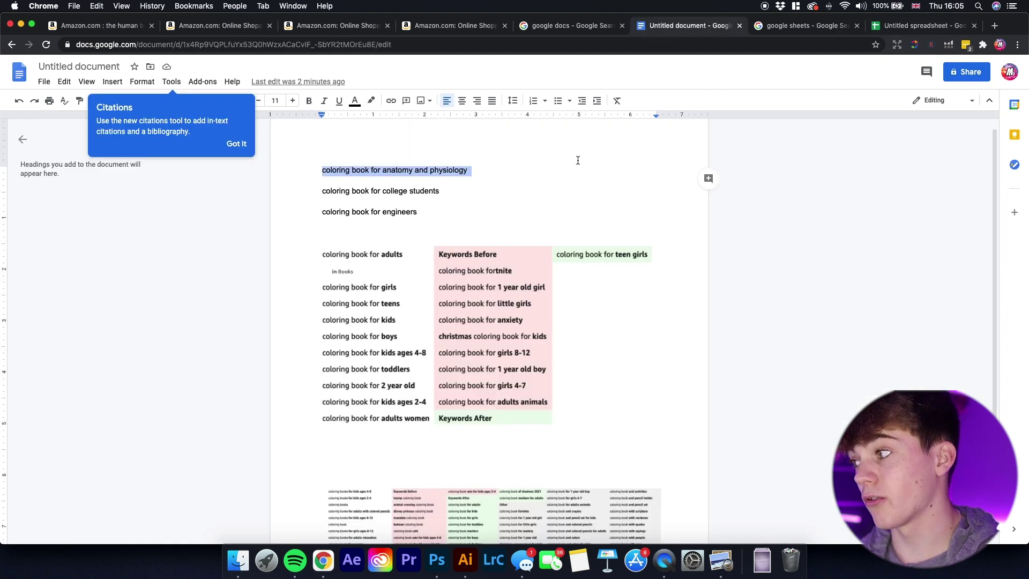
{"action": "left_click", "coordinate": [492, 171]}
{"action": "left_click", "coordinate": [437, 192]}
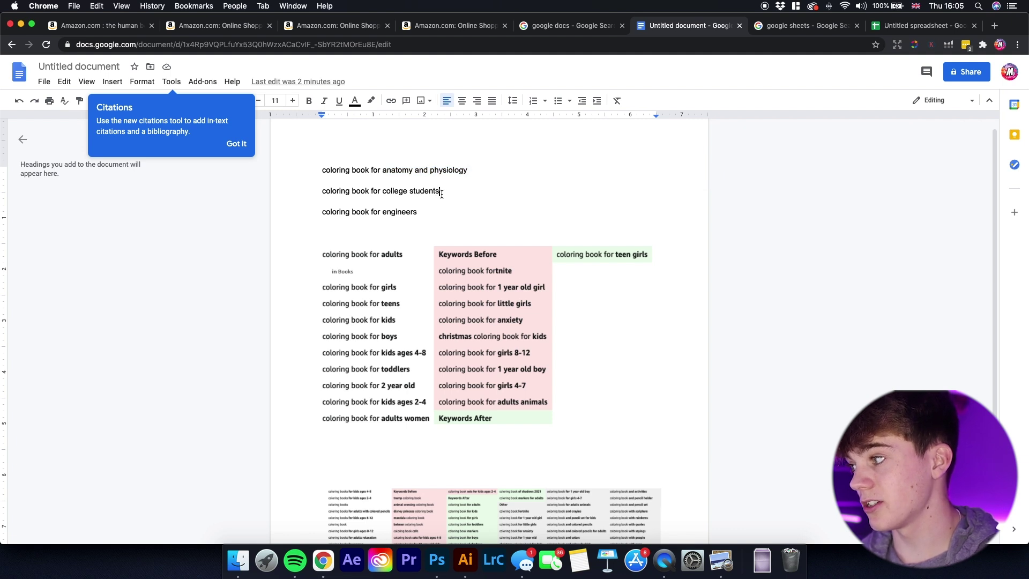
{"action": "type", "text": "learning and"}
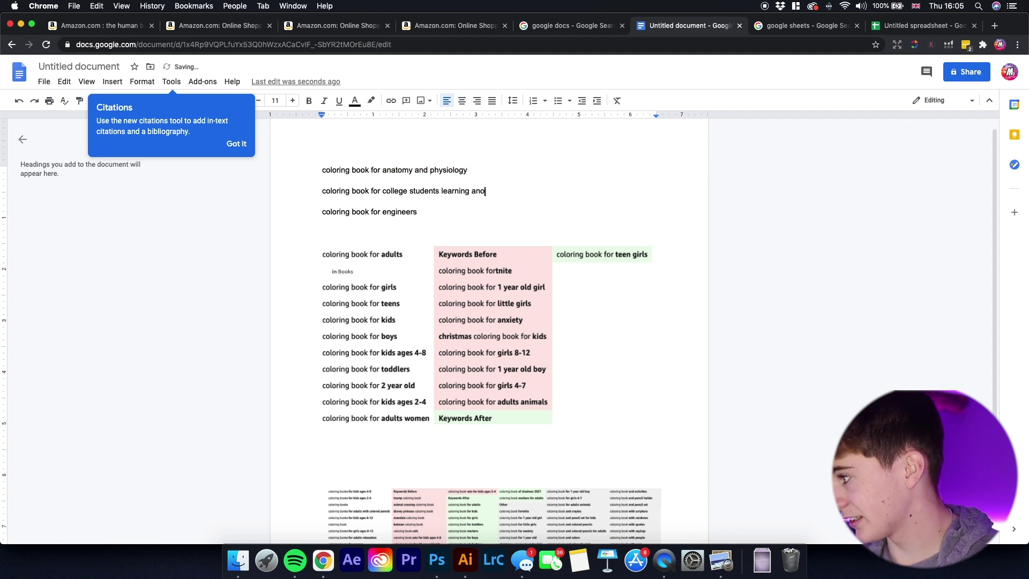
{"action": "type", "text": "atomy and the human body"}
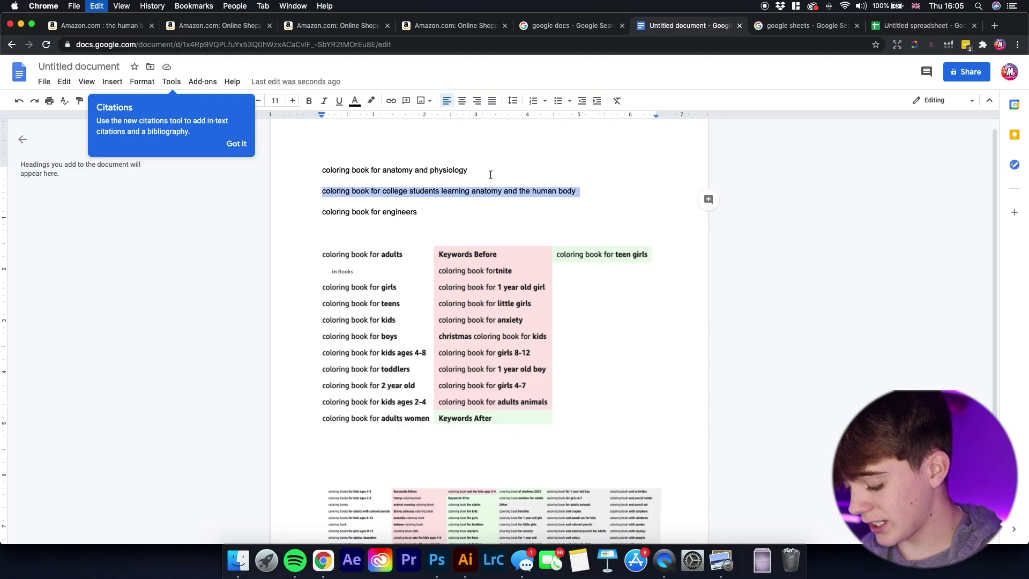
{"action": "left_click", "coordinate": [882, 30]}
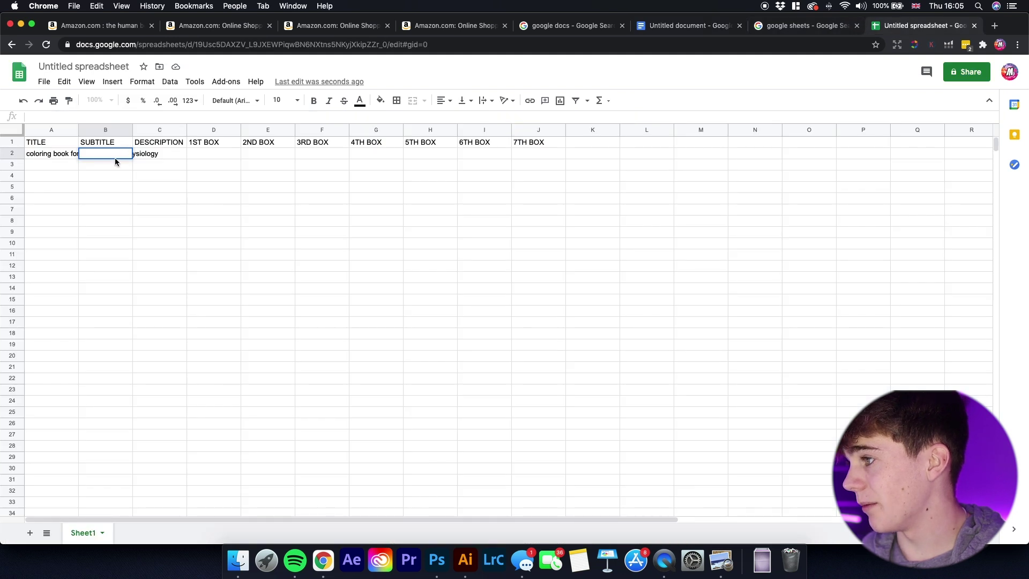
{"action": "type", "text": "coloring book for college students learning anatomy and the human body"}
{"action": "left_click", "coordinate": [167, 218]}
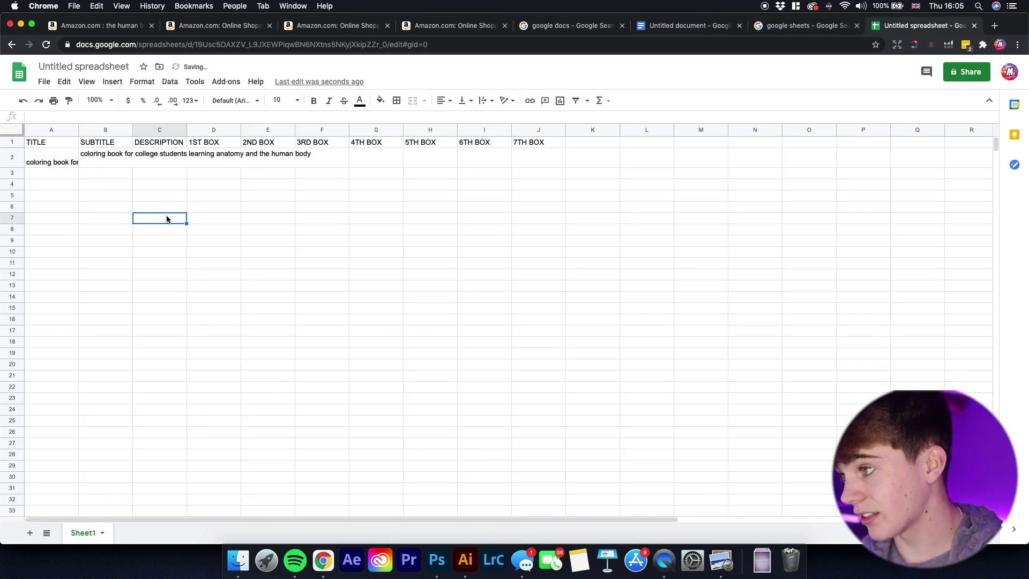
{"action": "double_click", "coordinate": [150, 154]}
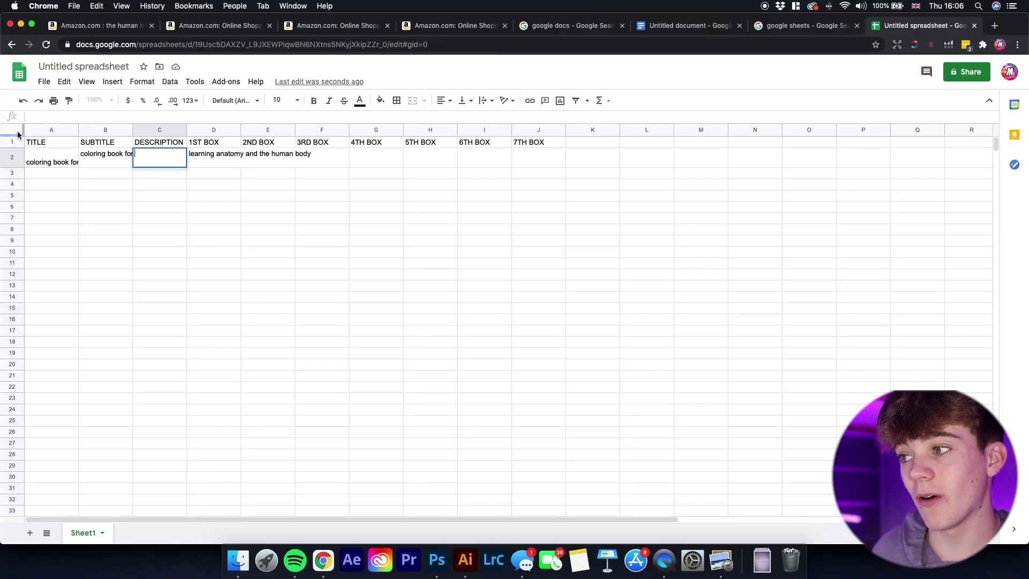
{"action": "left_click_drag", "start_coordinate": [19, 166], "coordinate": [20, 230]}
{"action": "scroll", "coordinate": [27, 213], "scroll_direction": "down", "scroll_amount": 1}
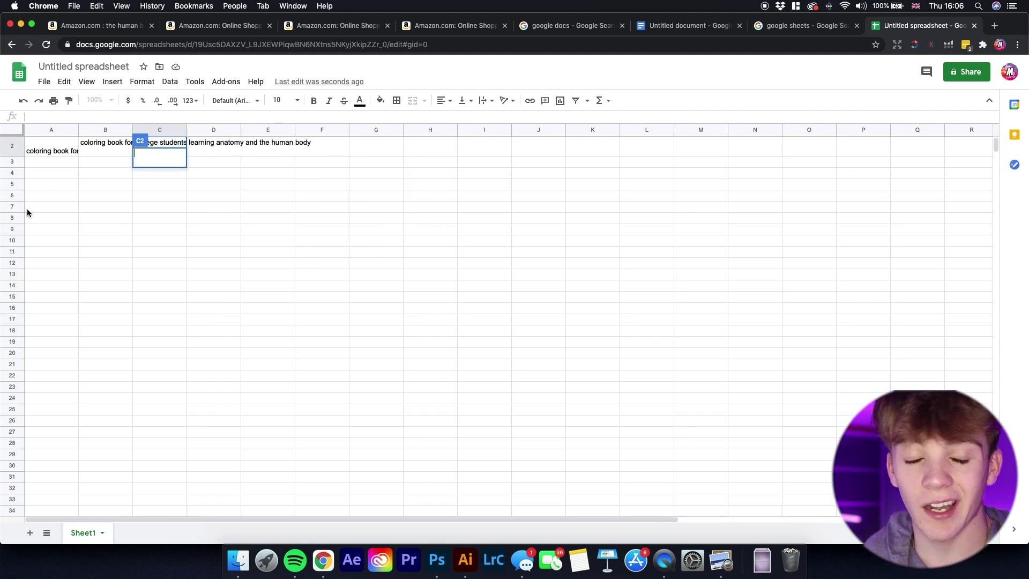
{"action": "scroll", "coordinate": [28, 212], "scroll_direction": "up", "scroll_amount": 1}
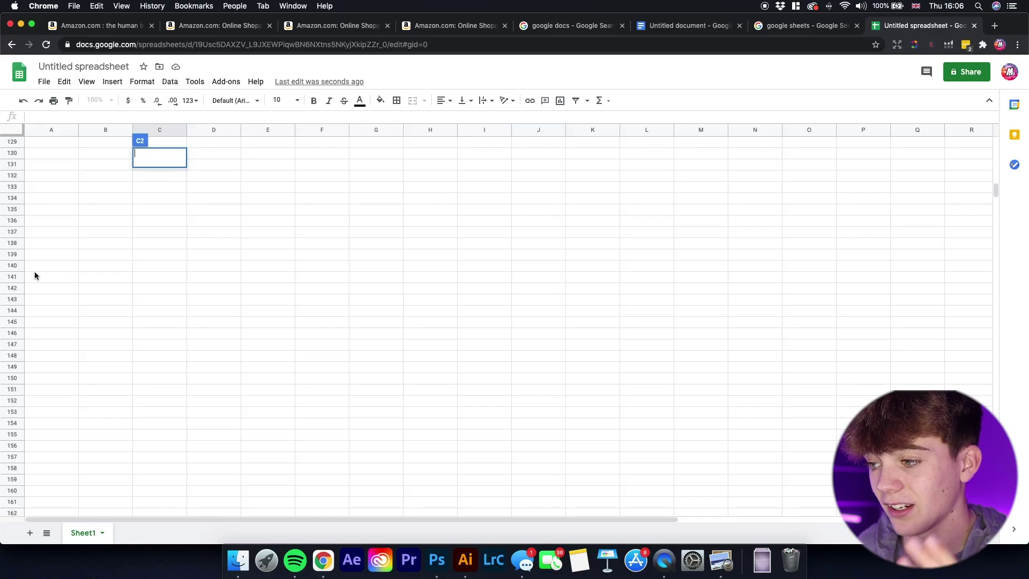
{"action": "scroll", "coordinate": [34, 271], "scroll_direction": "down", "scroll_amount": 20}
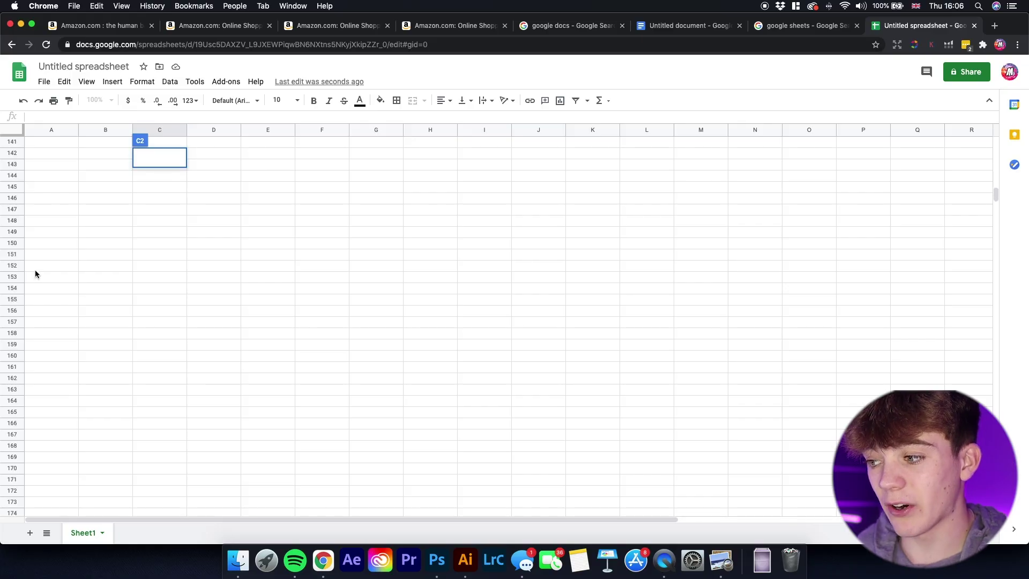
{"action": "scroll", "coordinate": [35, 271], "scroll_direction": "up", "scroll_amount": 20}
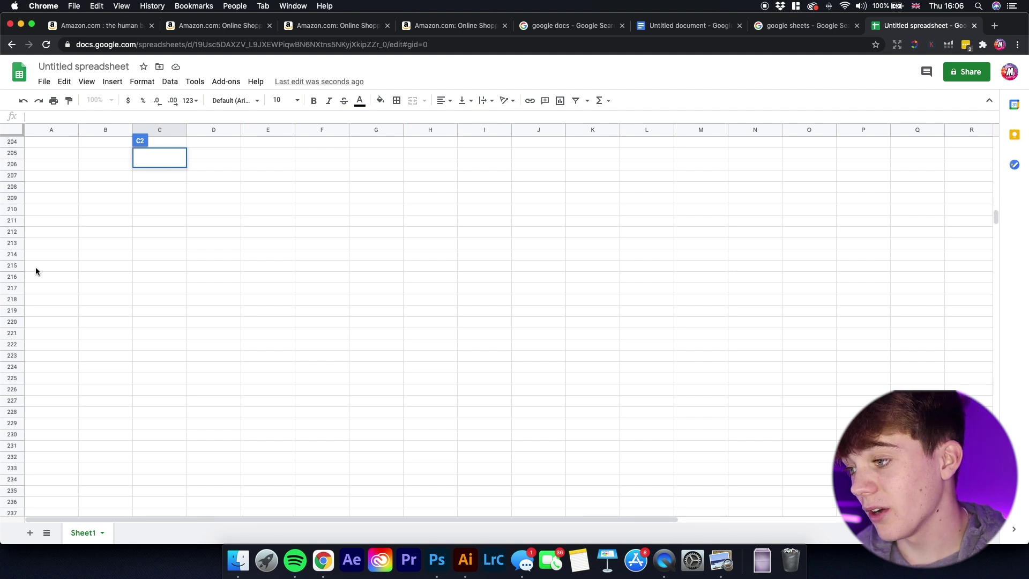
{"action": "scroll", "coordinate": [114, 302], "scroll_direction": "up", "scroll_amount": 20}
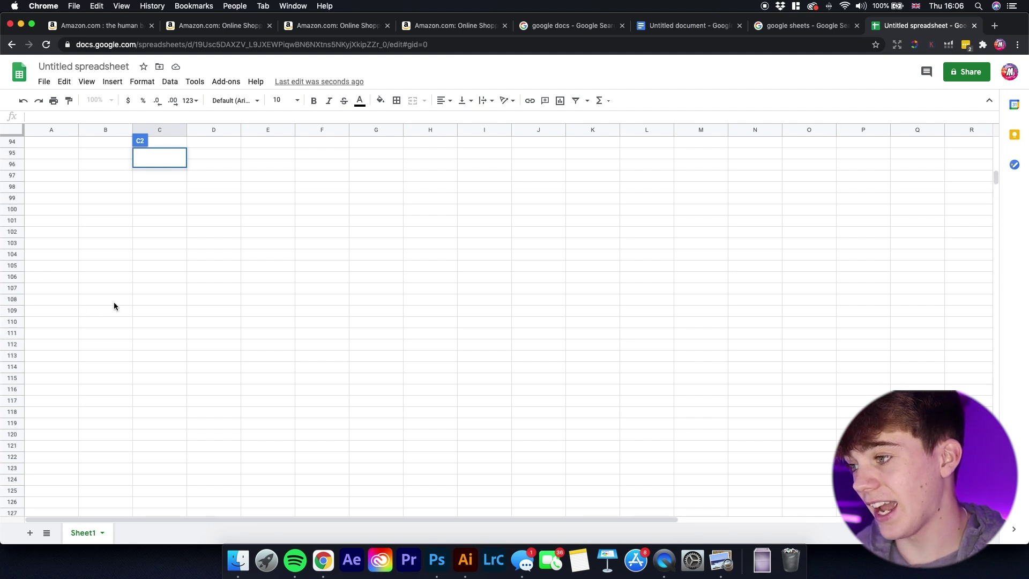
{"action": "scroll", "coordinate": [114, 306], "scroll_direction": "up", "scroll_amount": 3}
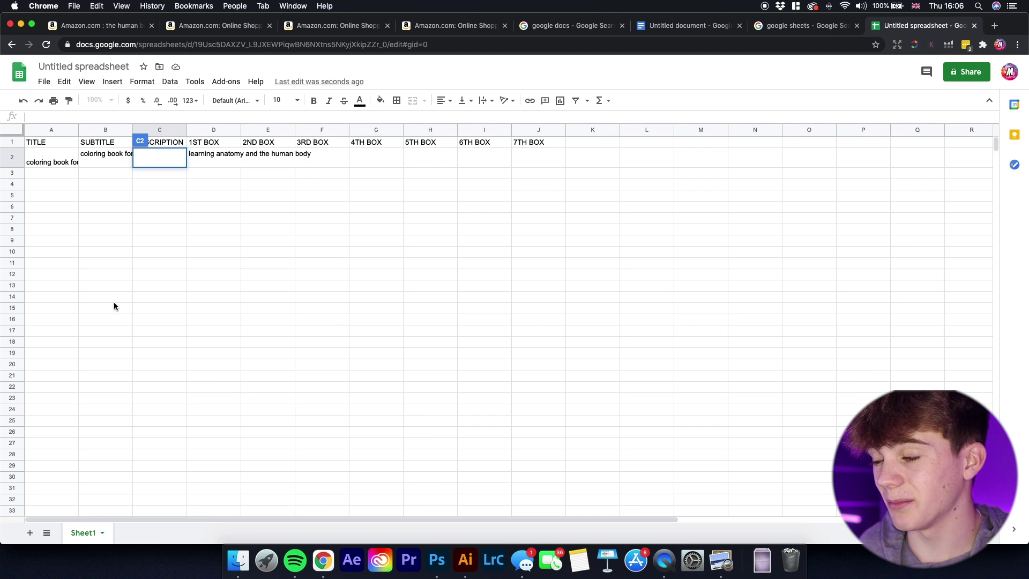